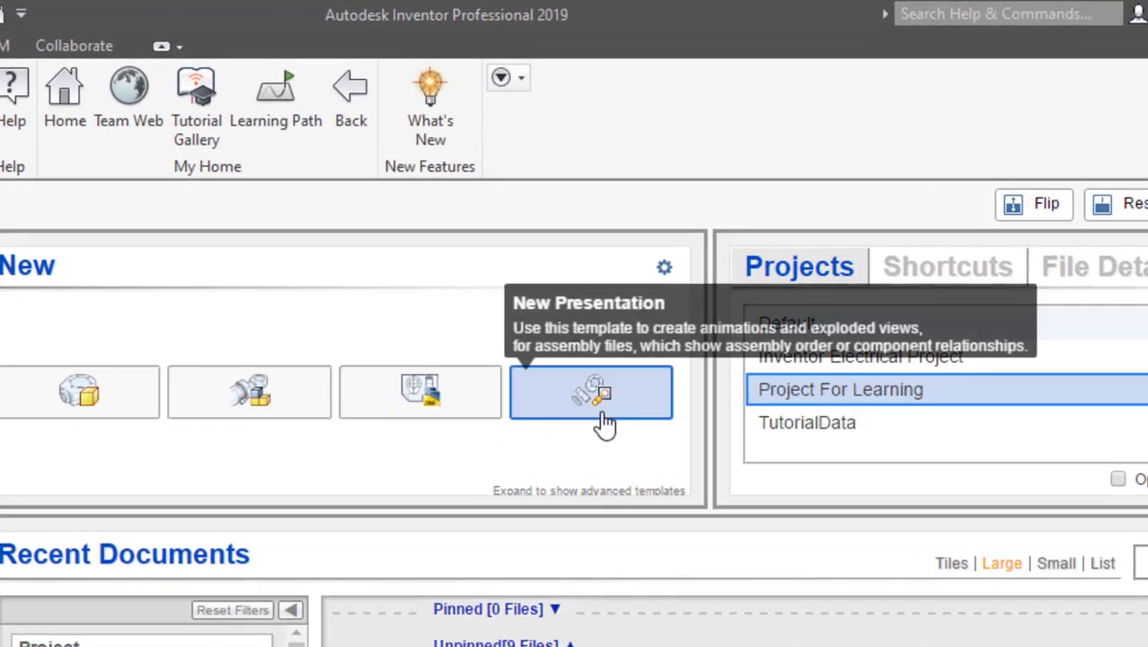
Create a new presentation and insert the Oldham_Coupling.iam assembly into it.
left_click(604, 420)
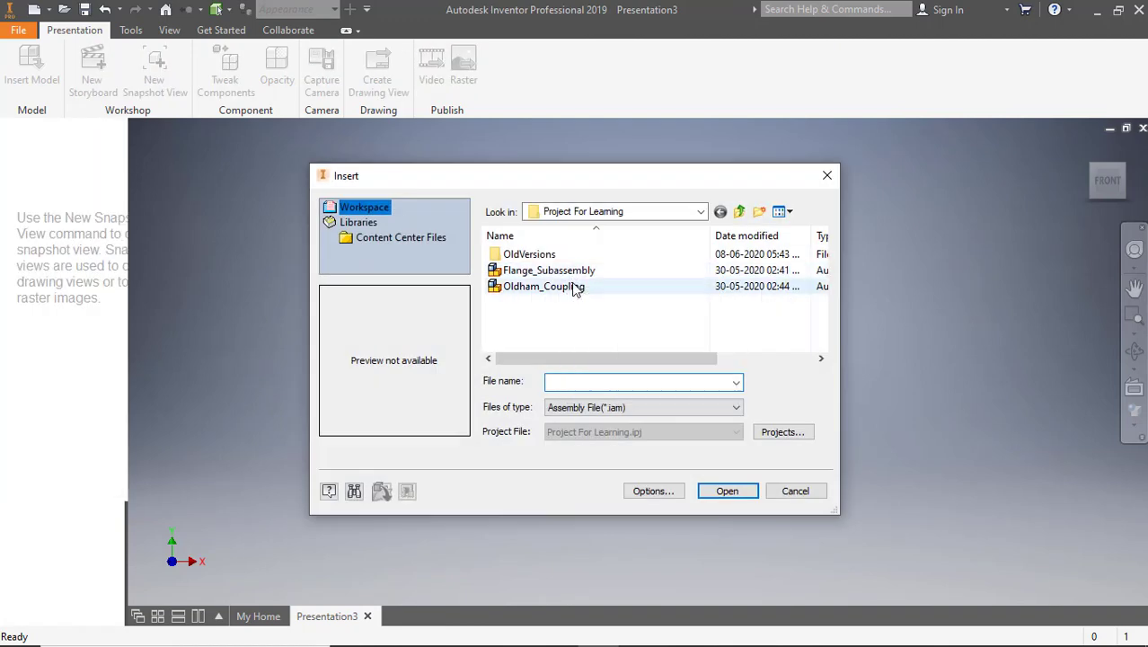
left_click(574, 286)
double_click(574, 286)
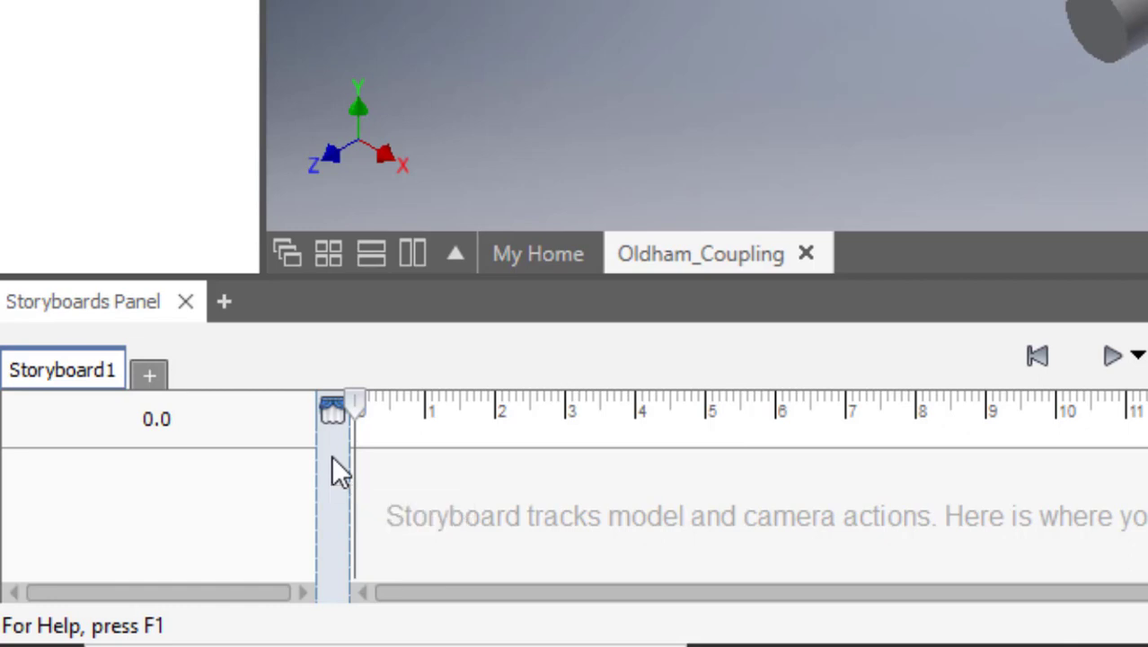
Place the playhead in Storyboard1's scratch zone and start the Tweak Components tool.
left_click(317, 487)
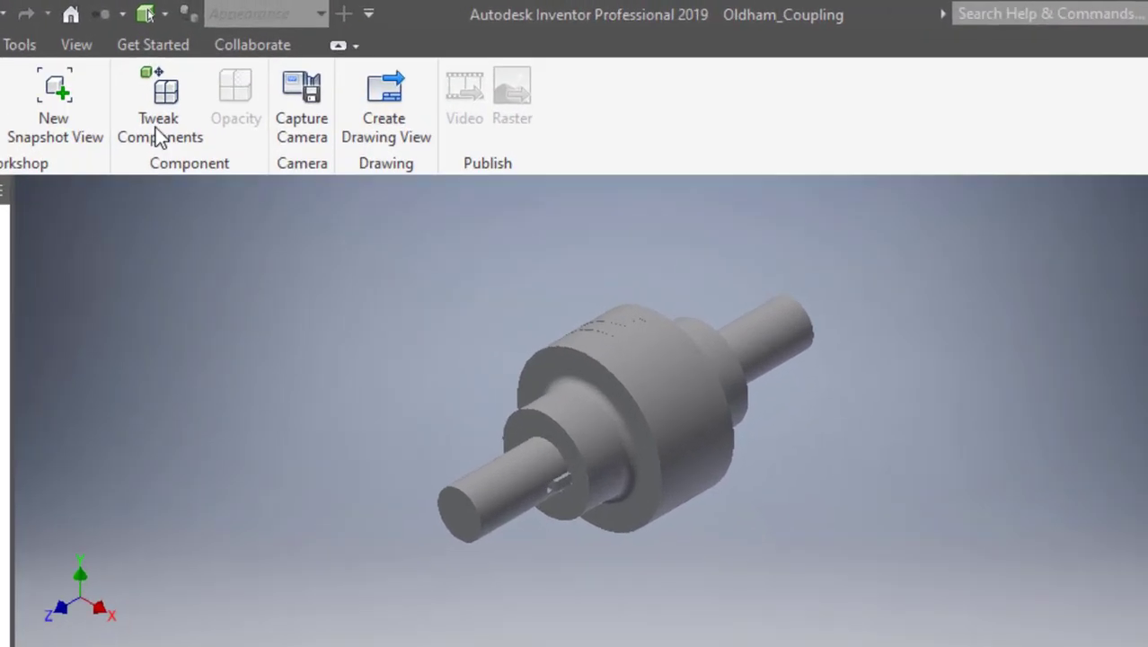
left_click(157, 133)
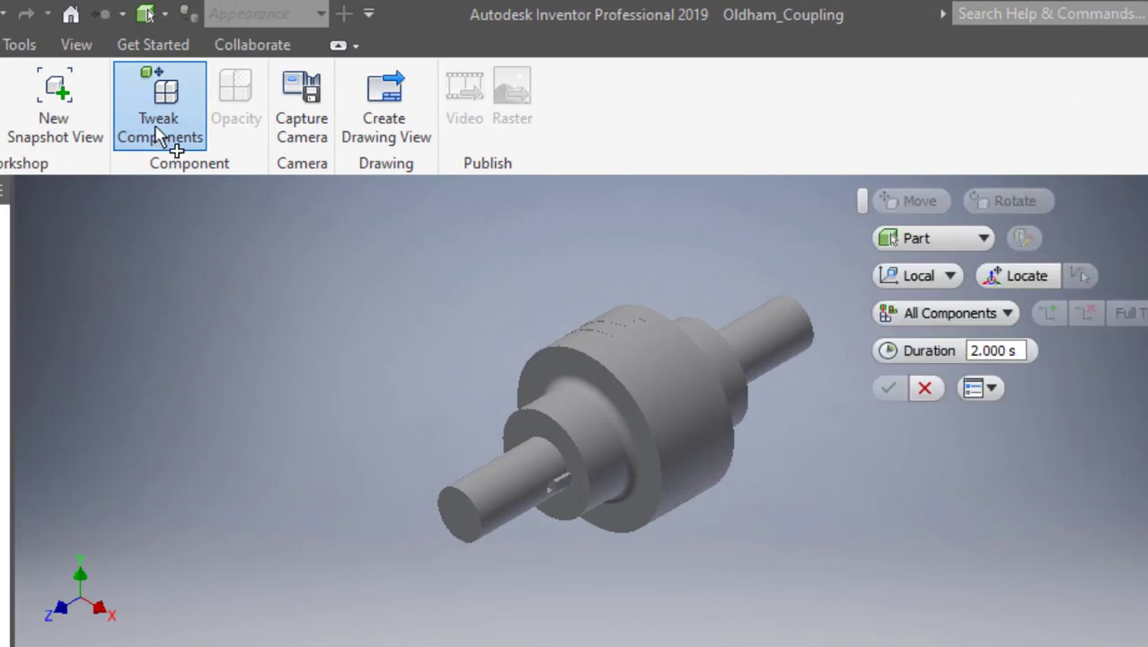
With Component selection and World coordinates, move the front hub 4 along Z.
left_click(910, 241)
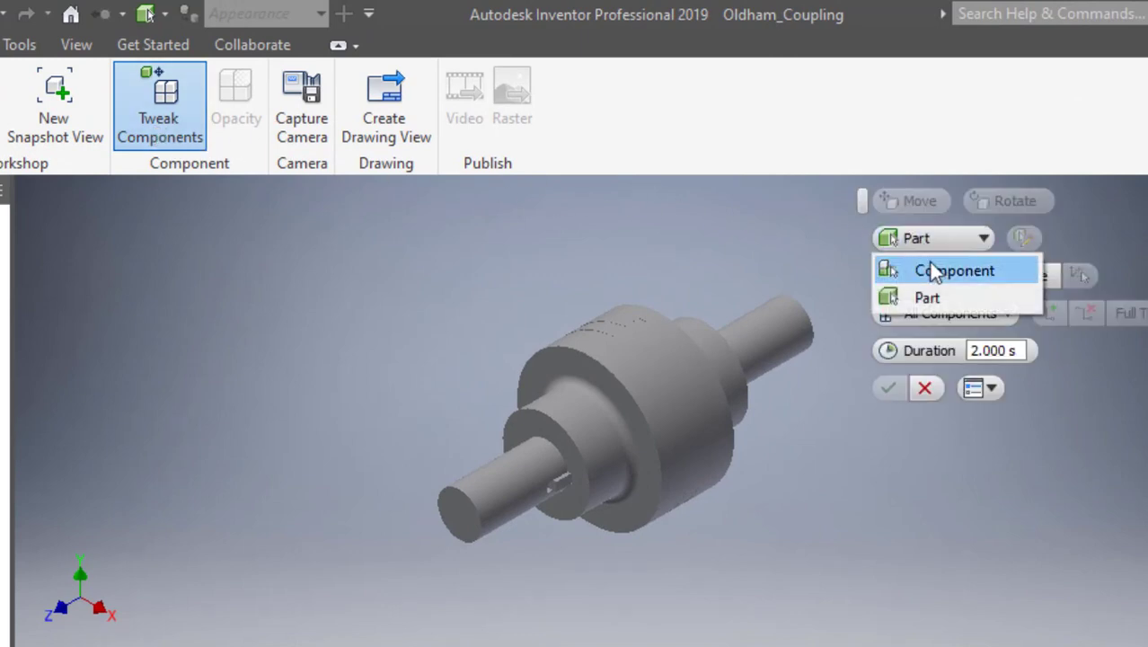
left_click(917, 268)
left_click(938, 269)
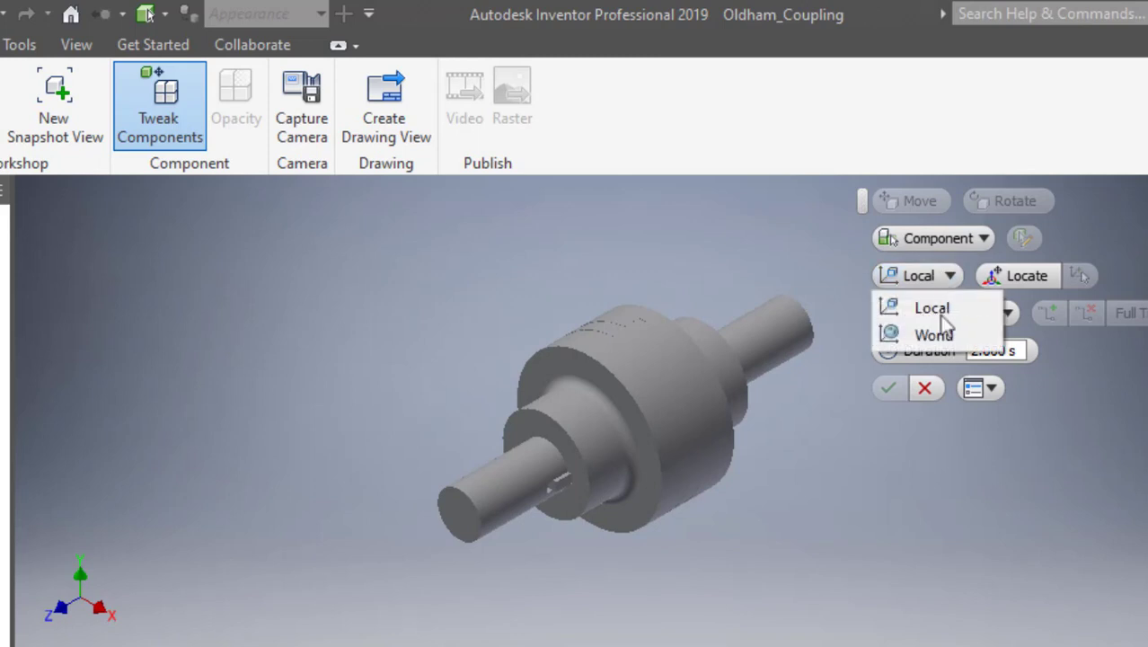
left_click(941, 333)
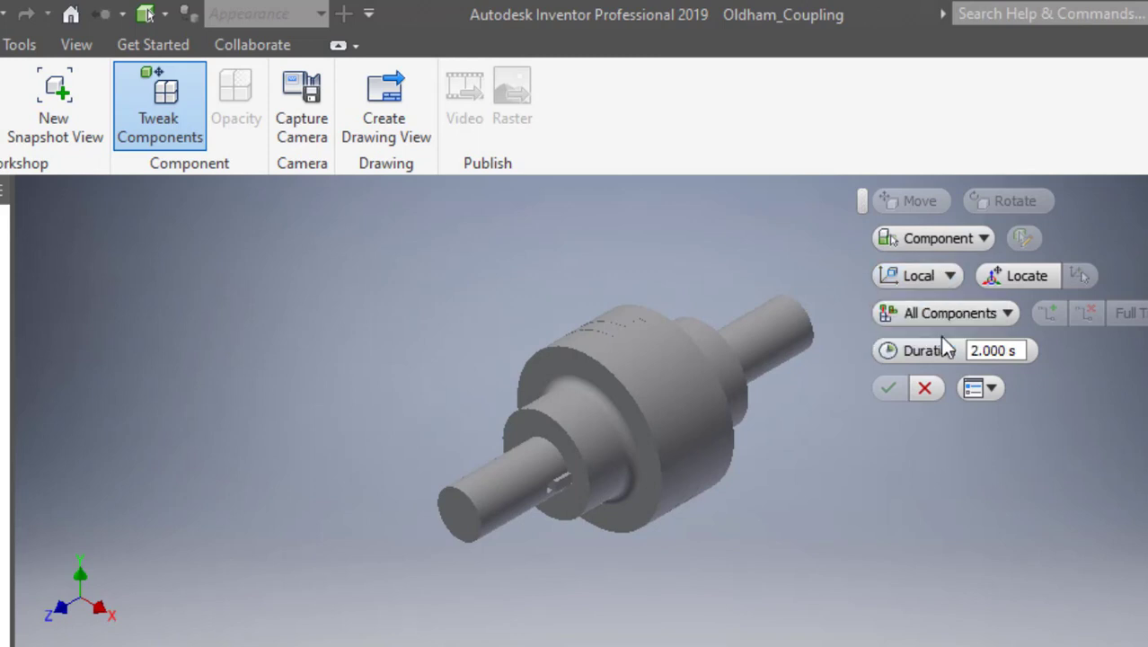
left_click(599, 470)
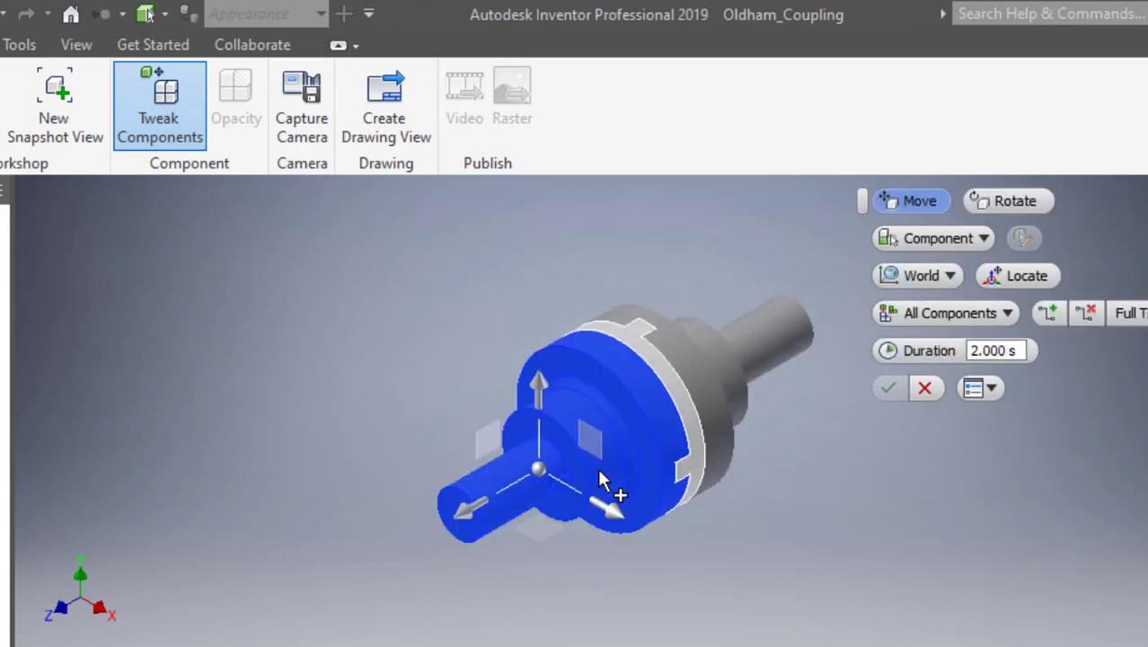
left_click(467, 511)
type("4")
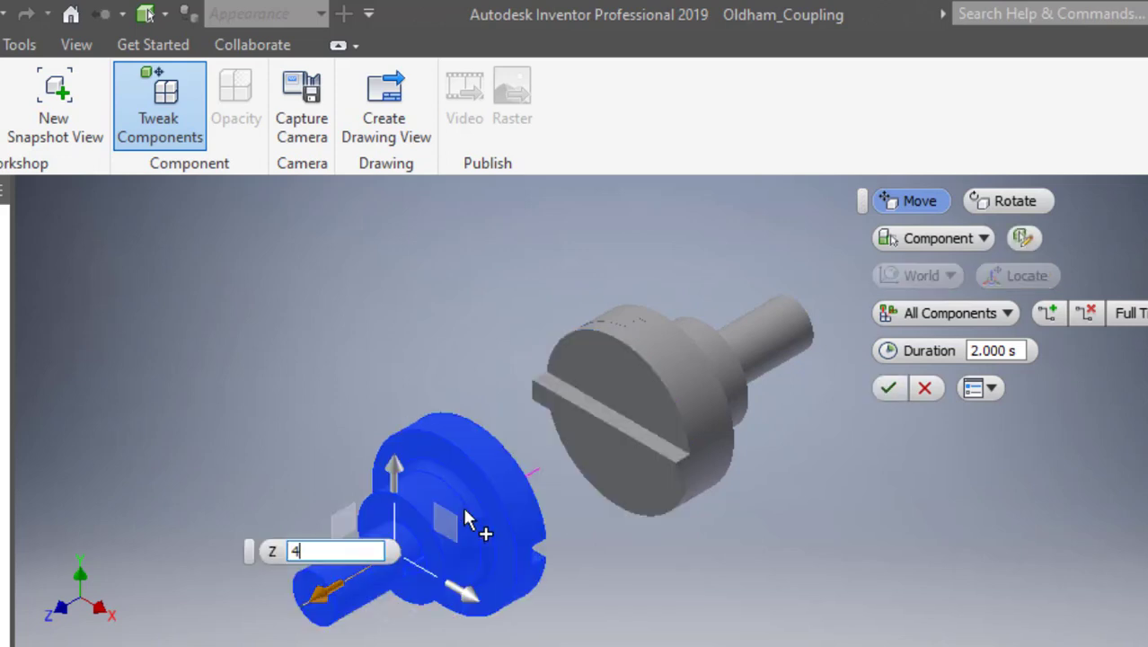
left_click(886, 390)
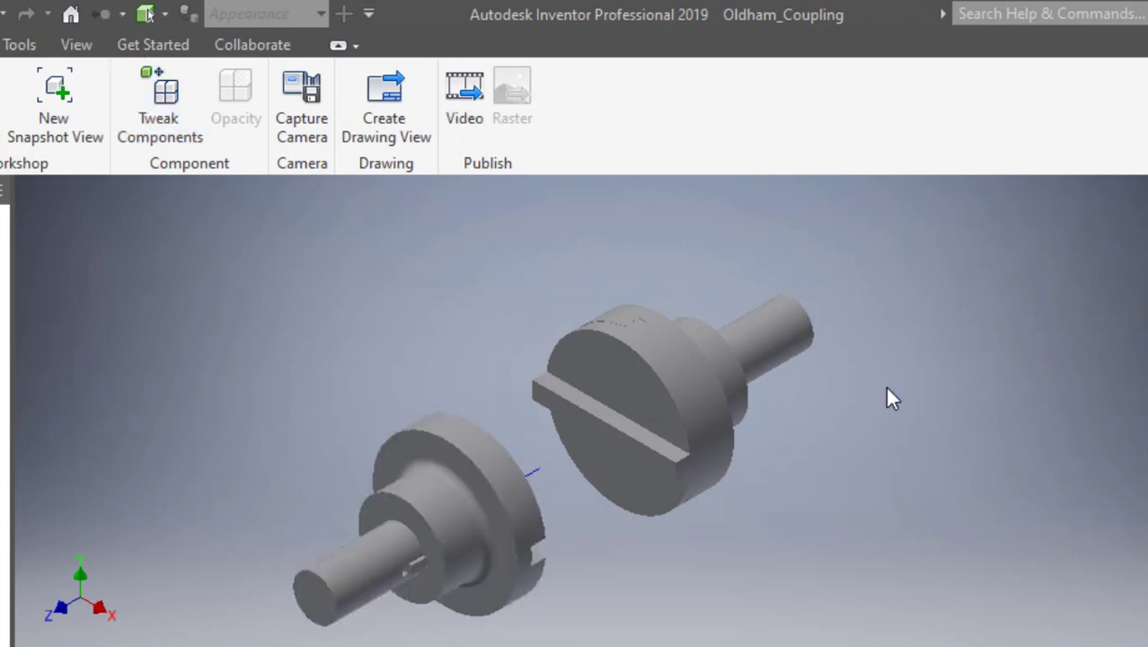
Add a Component-level, World-aligned tweak moving the rear hub -4 along Z.
left_click(168, 142)
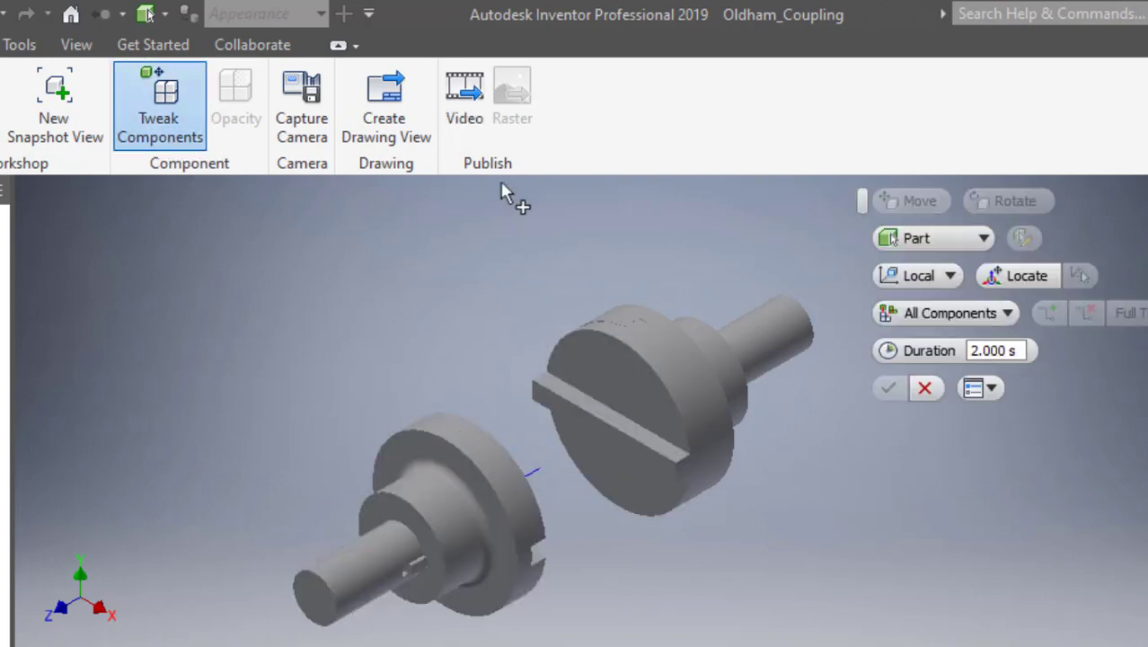
left_click(907, 239)
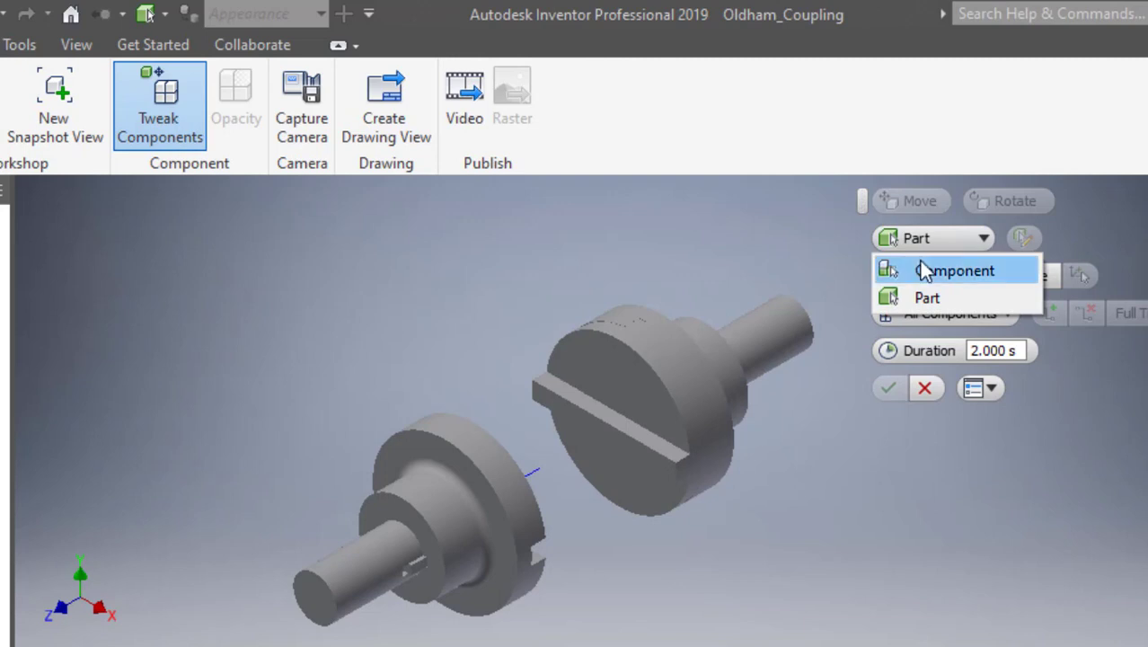
left_click(922, 269)
left_click(916, 275)
left_click(933, 332)
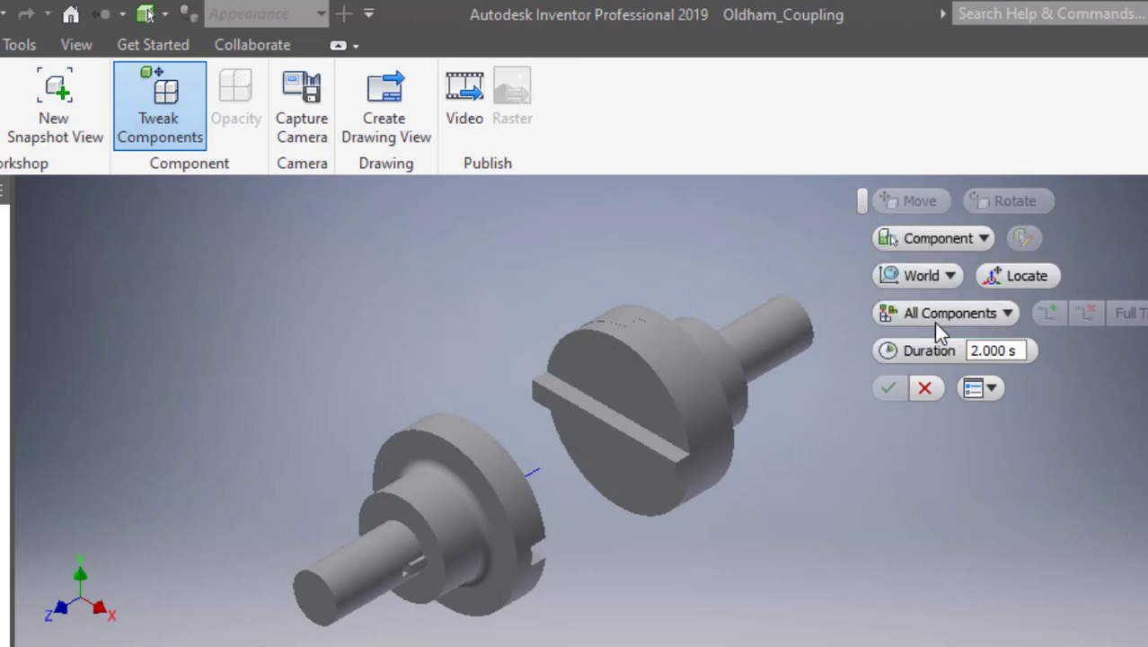
left_click(723, 378)
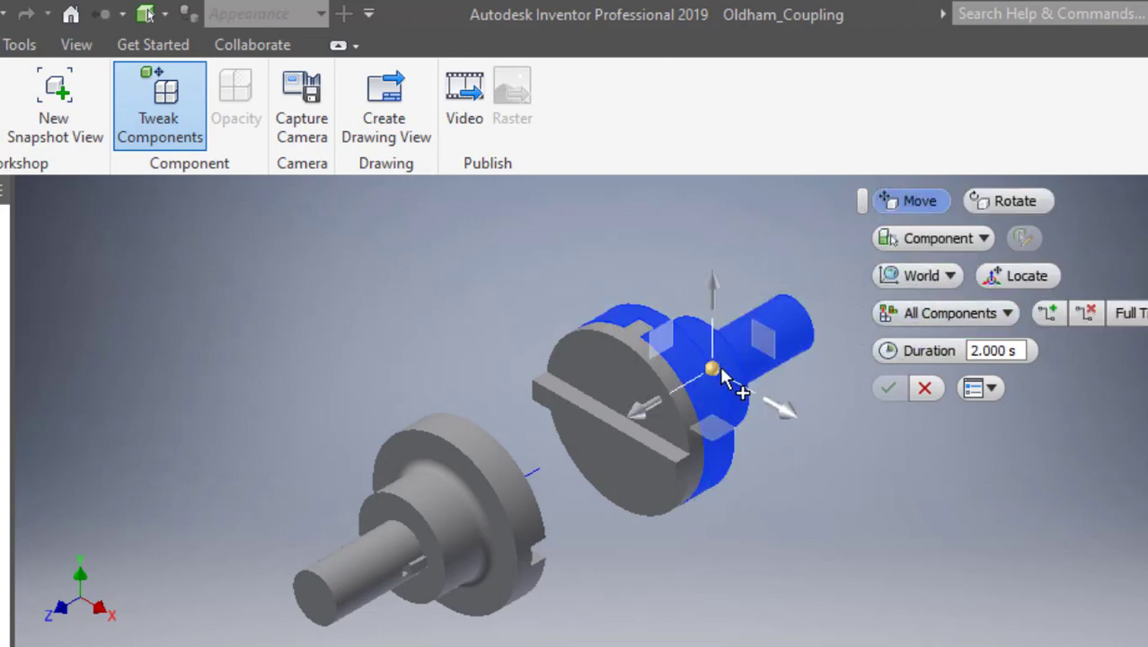
left_click(639, 415)
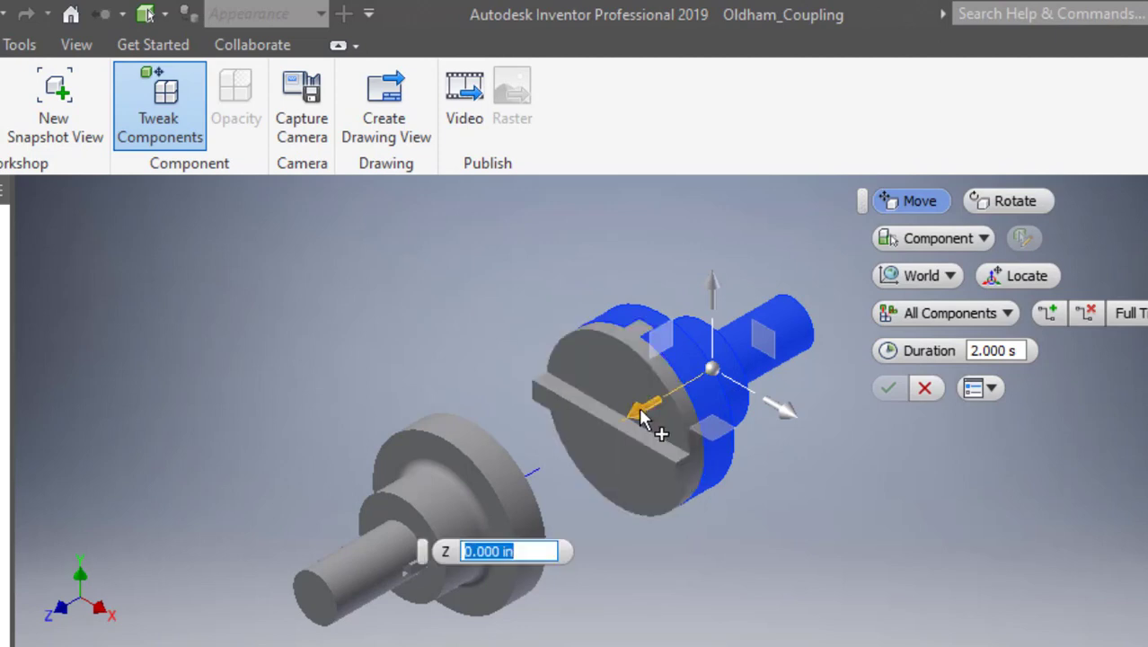
type("-4")
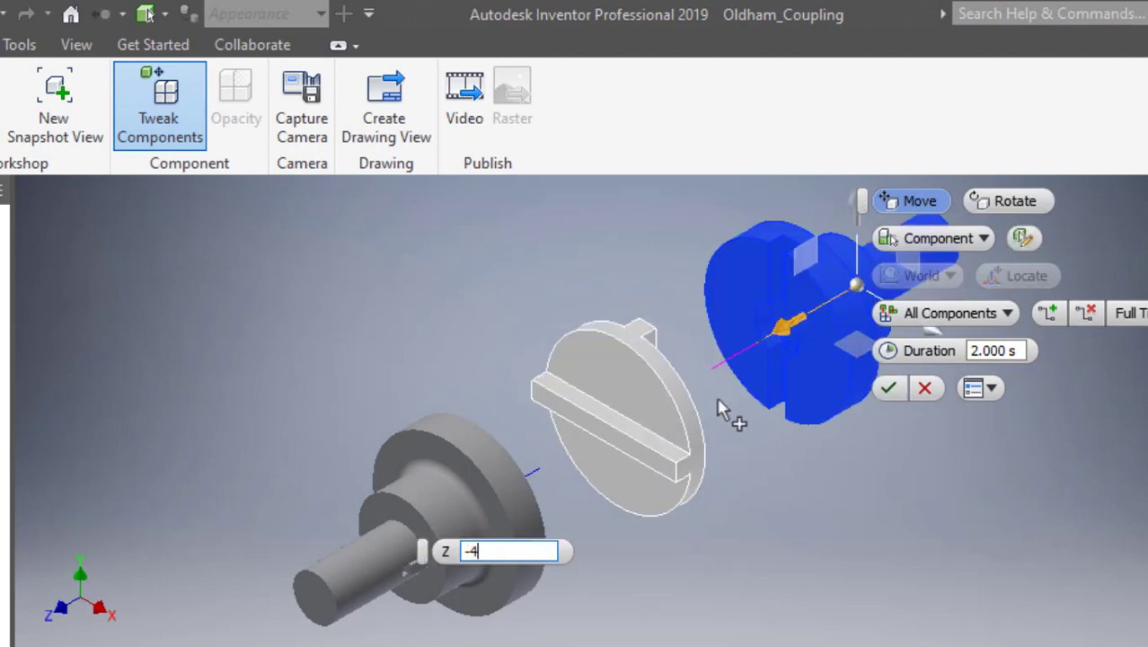
left_click(885, 381)
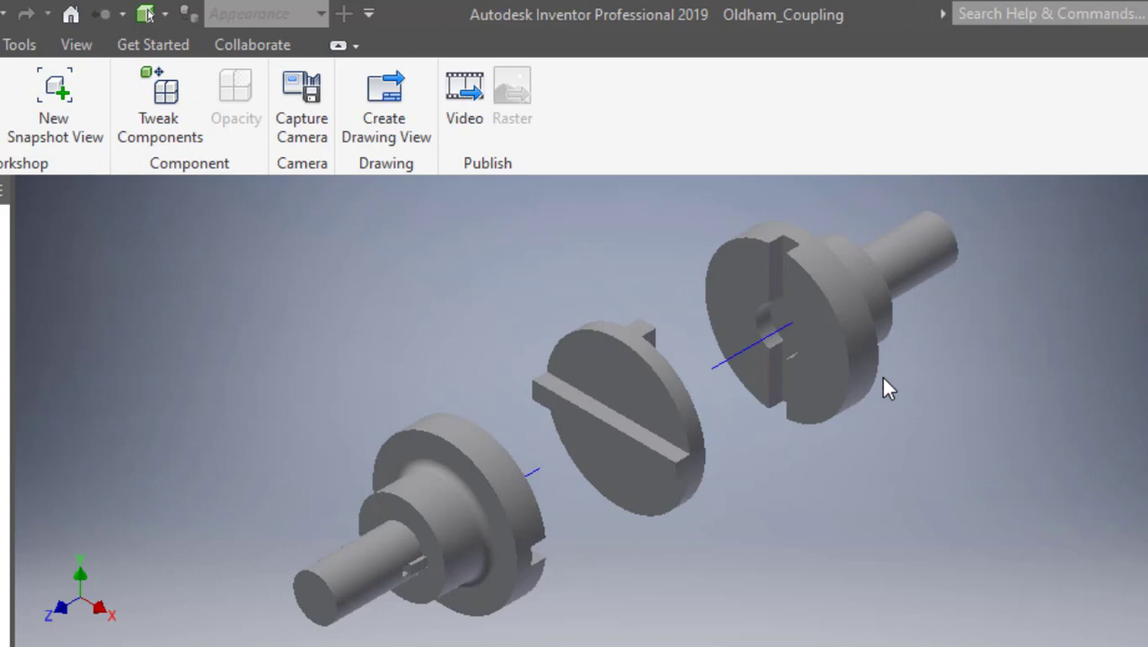
scroll(679, 374, "down", 3)
scroll(681, 375, "up", 4)
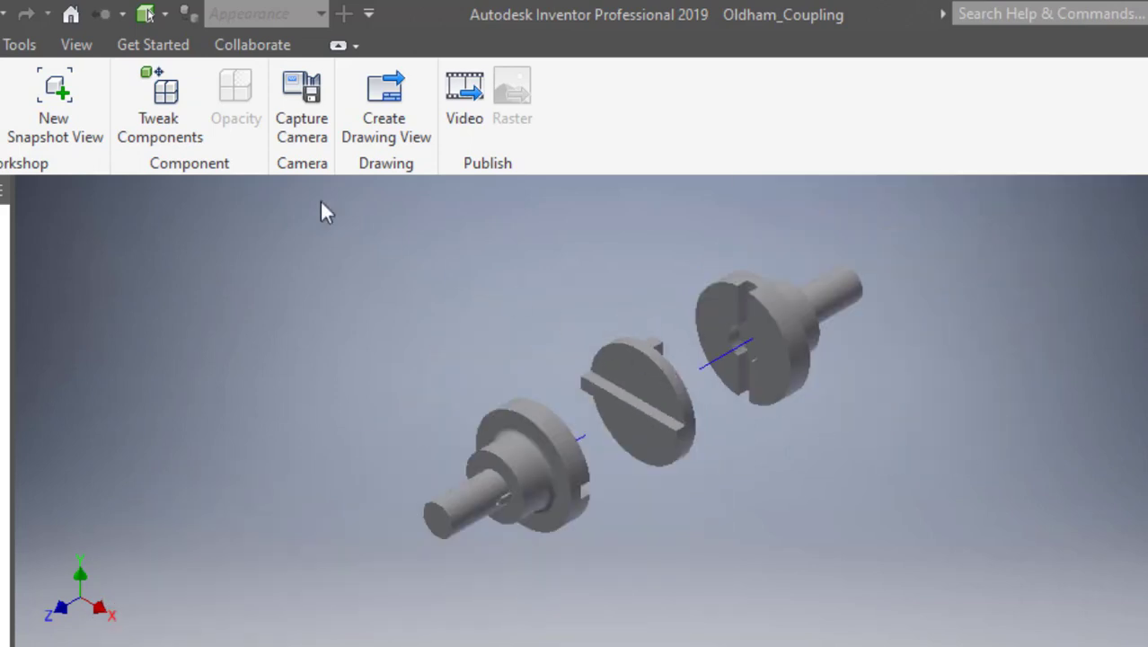
Slide the front shaft 4 along world Z out of its hub.
left_click(157, 127)
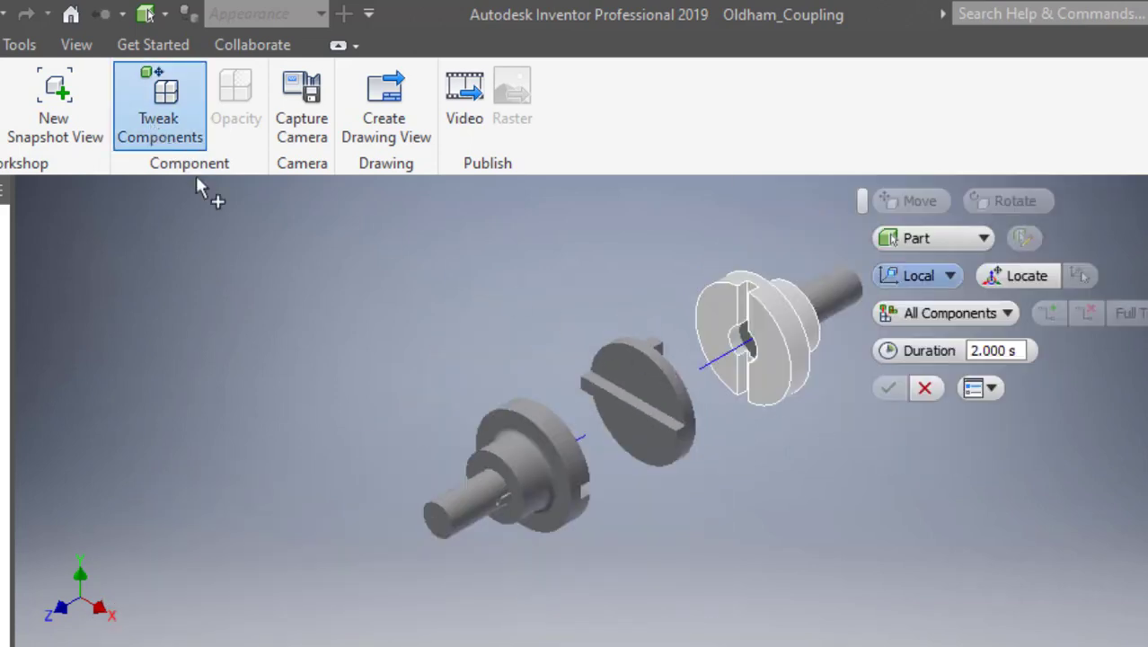
left_click(469, 517)
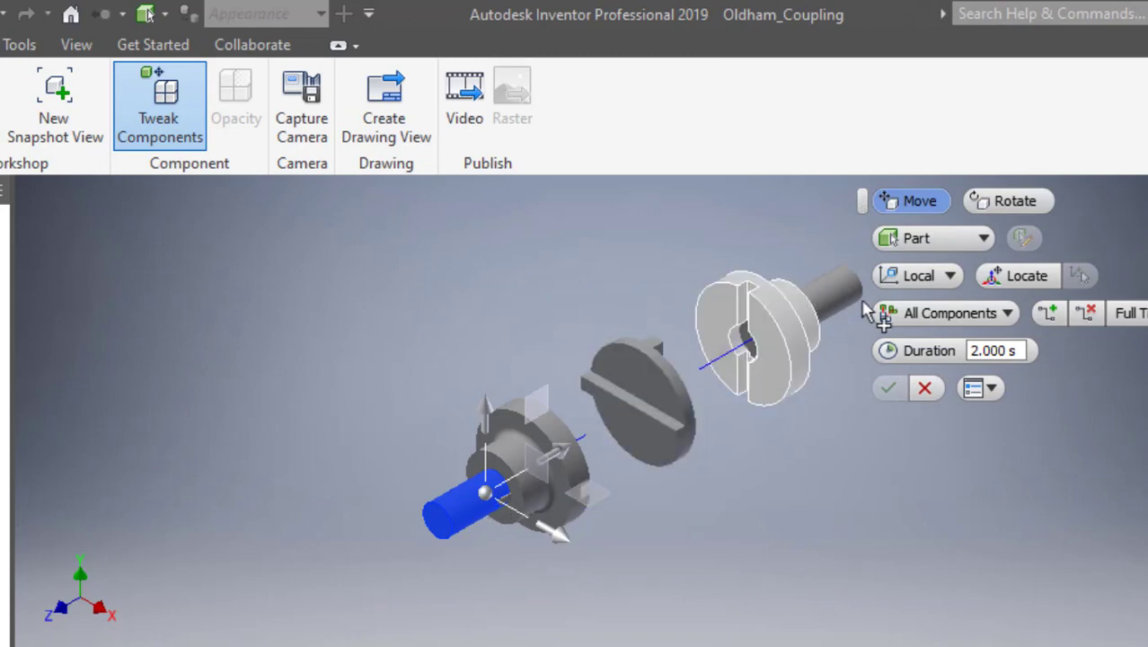
left_click(902, 276)
left_click(936, 333)
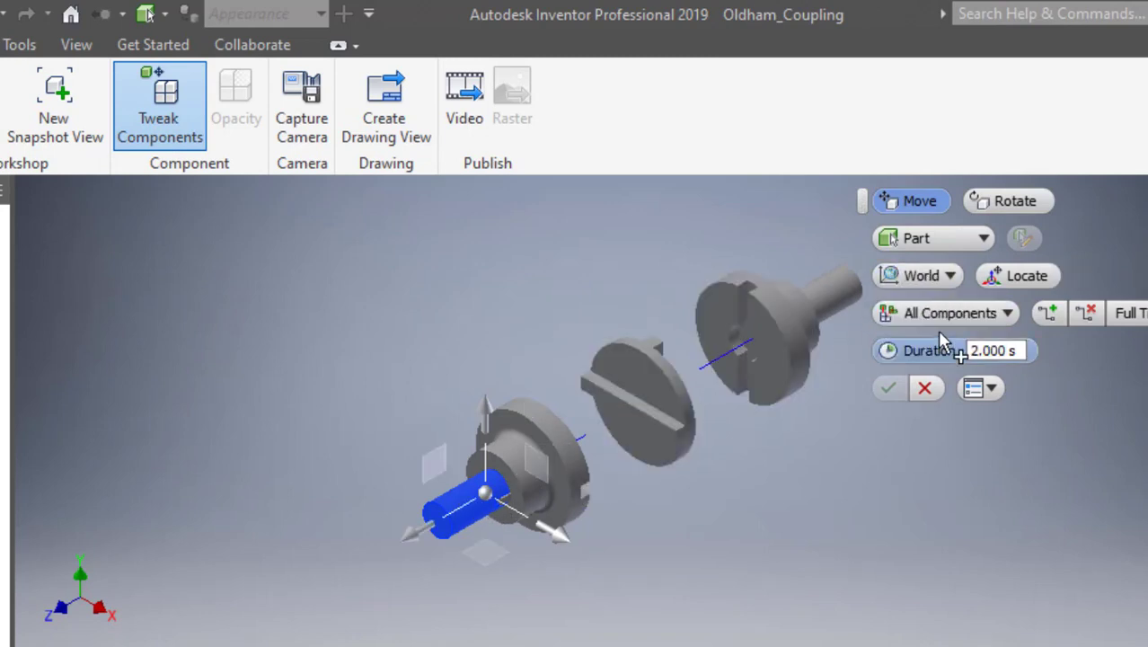
left_click(411, 534)
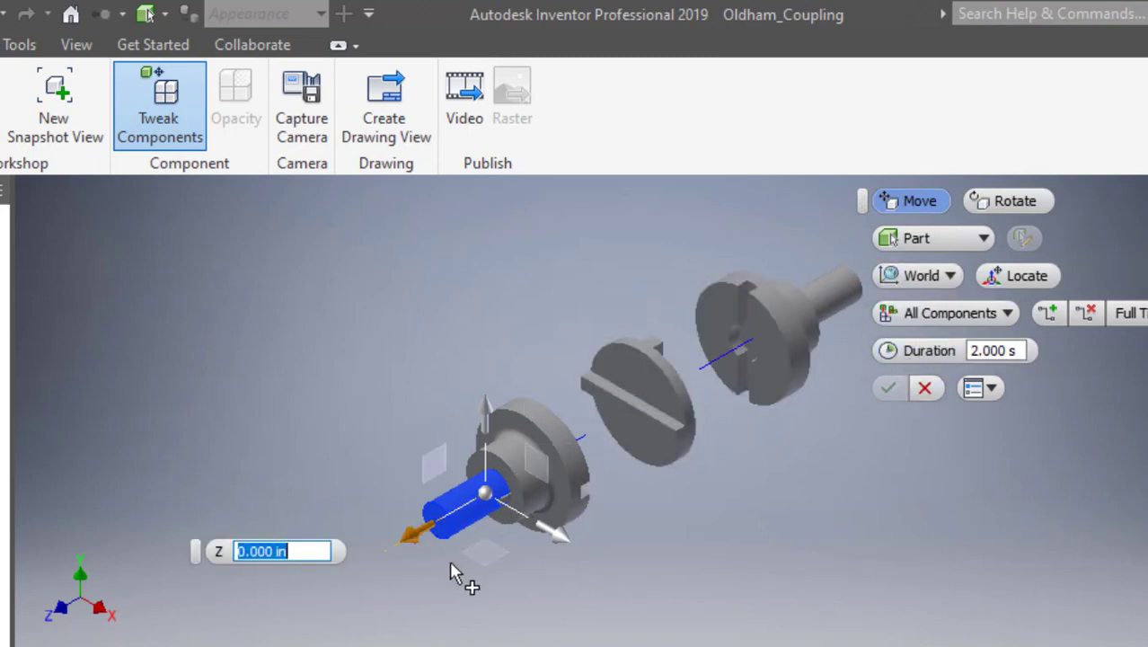
type("4")
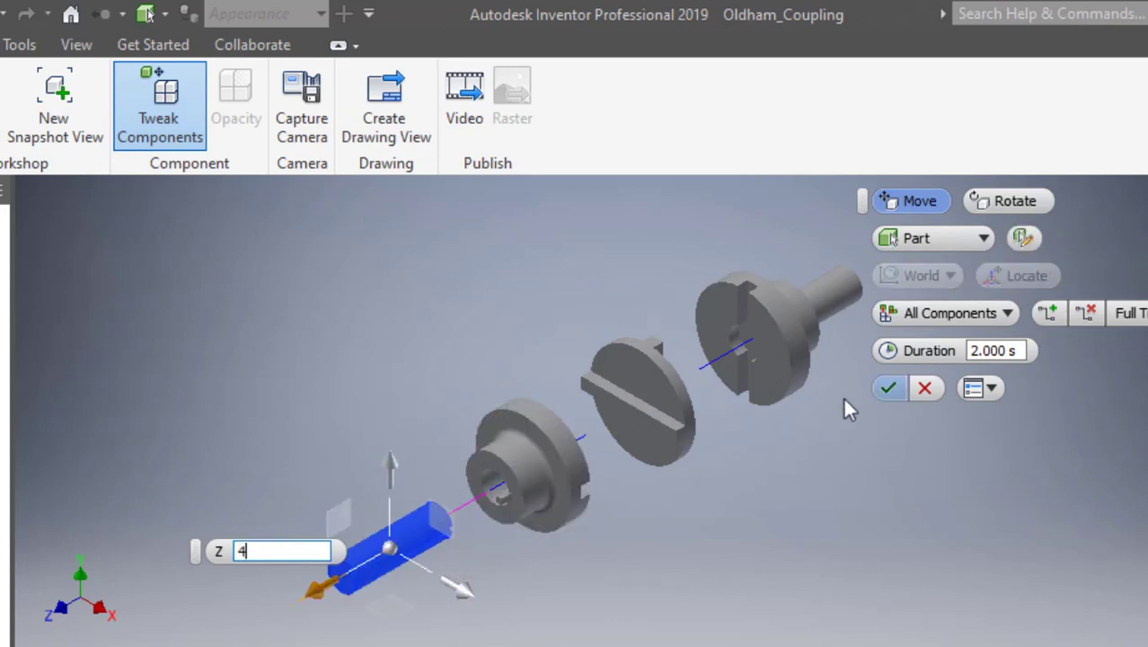
left_click(888, 387)
left_click(182, 146)
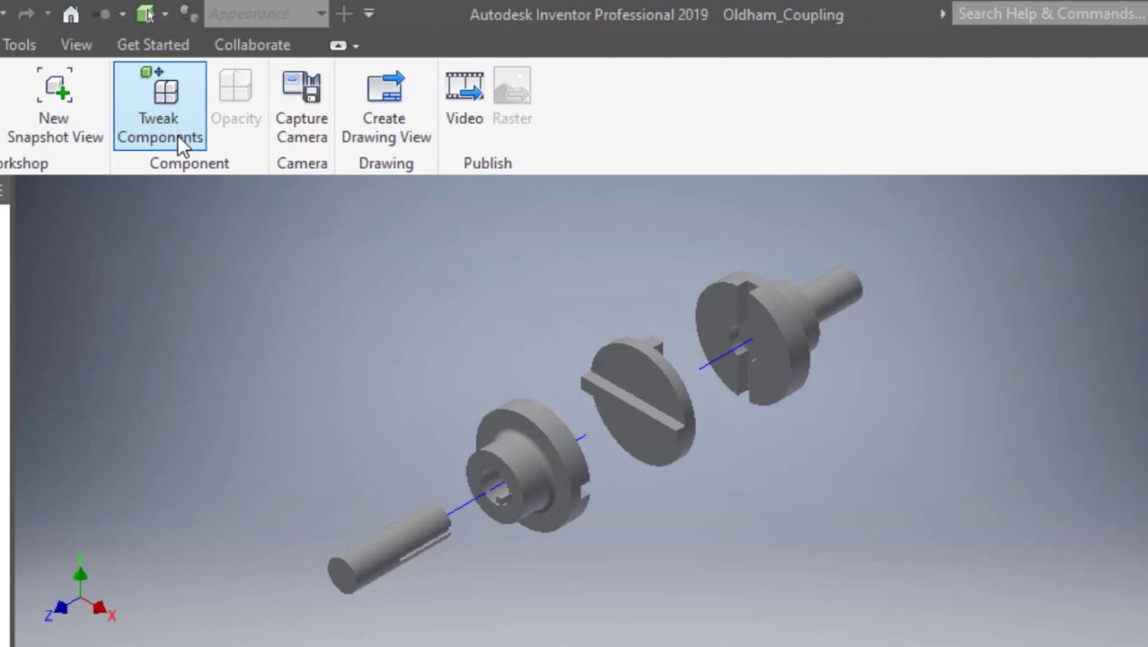
Move the rear shaft -4 along world Z, out past the right flange.
left_click(835, 314)
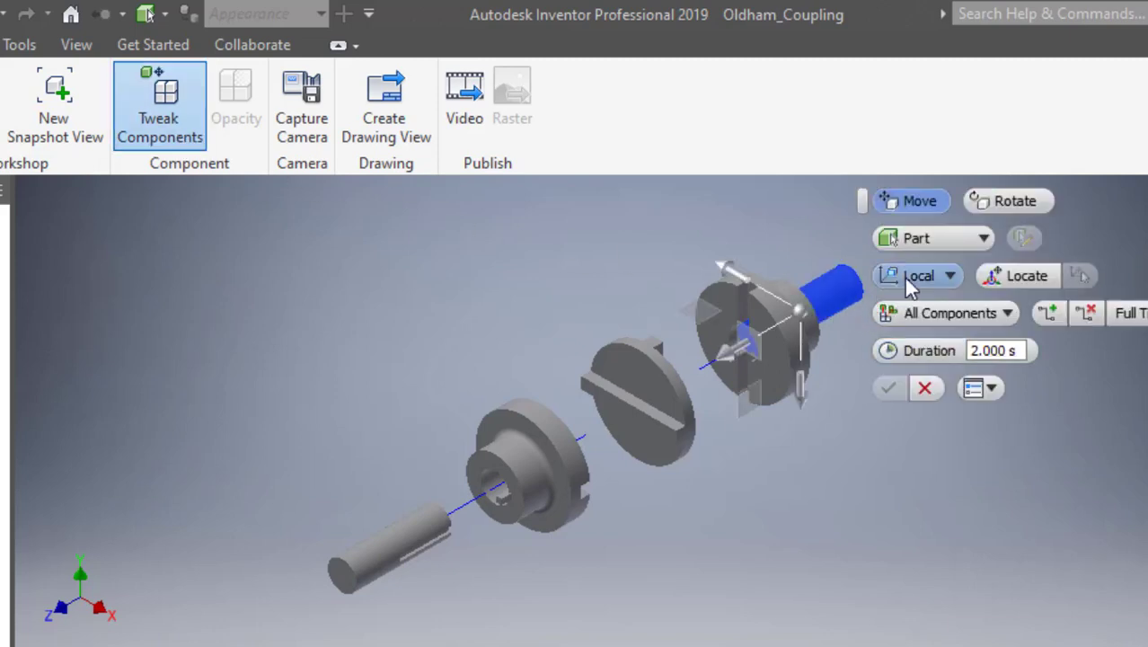
left_click(903, 278)
left_click(929, 337)
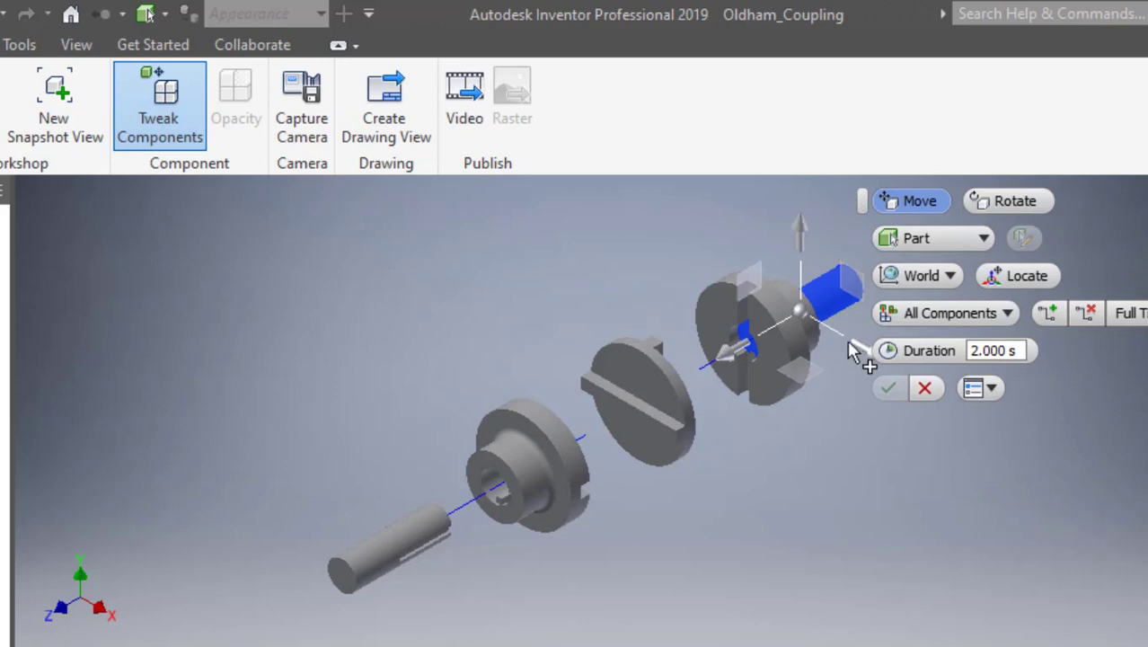
left_click(723, 362)
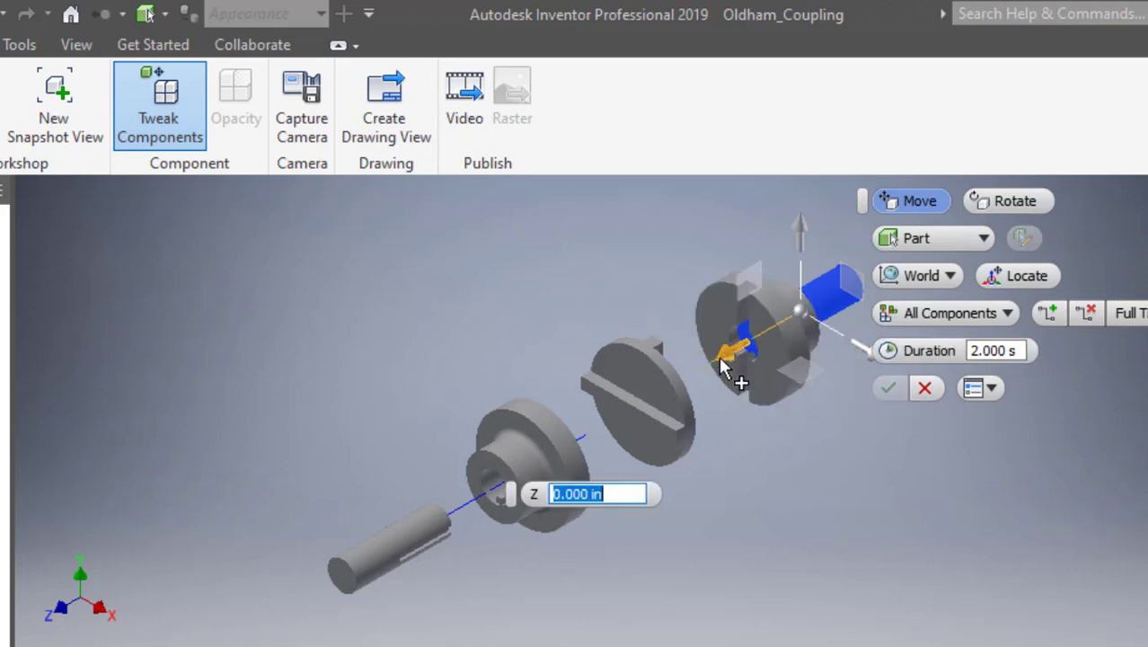
type("4")
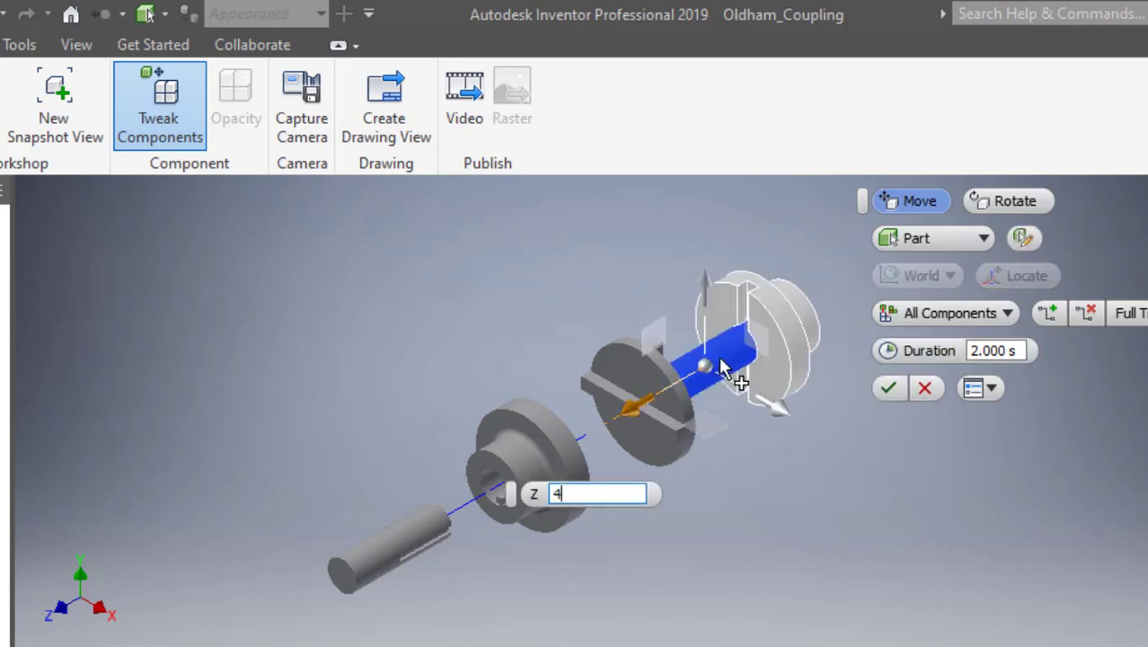
key("Return")
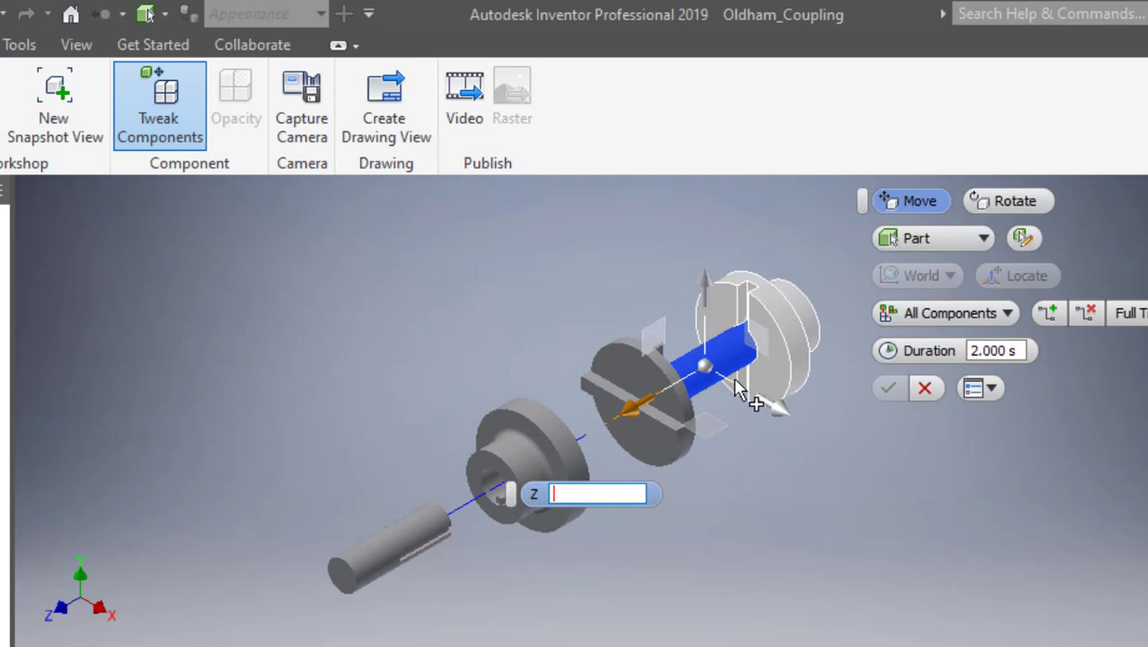
type("4")
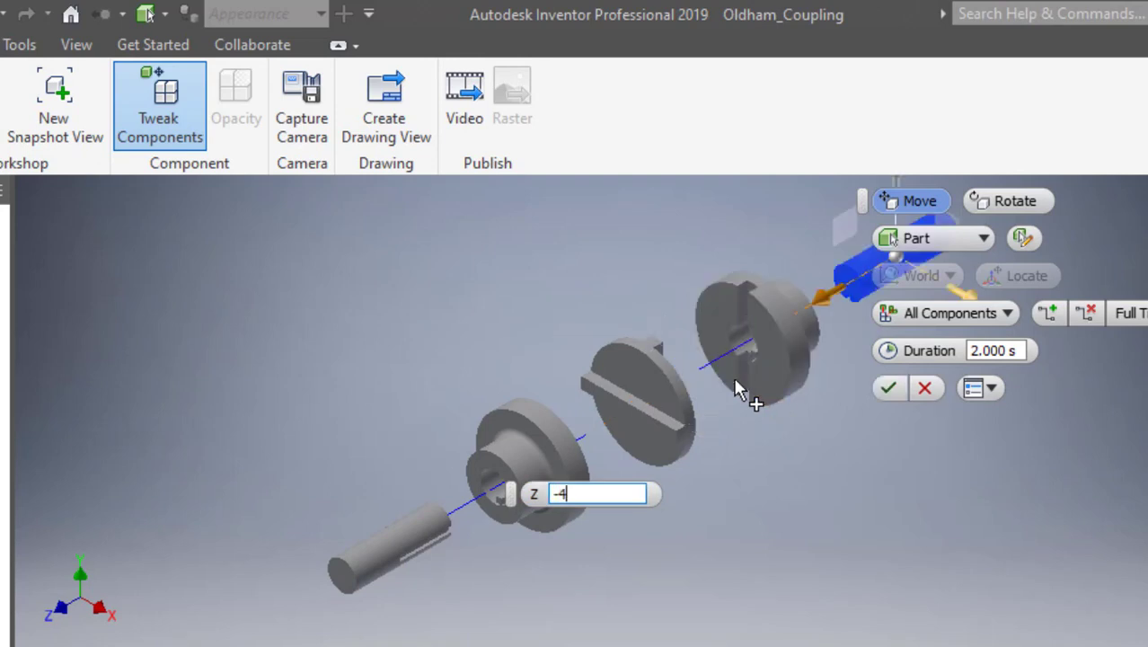
left_click(885, 390)
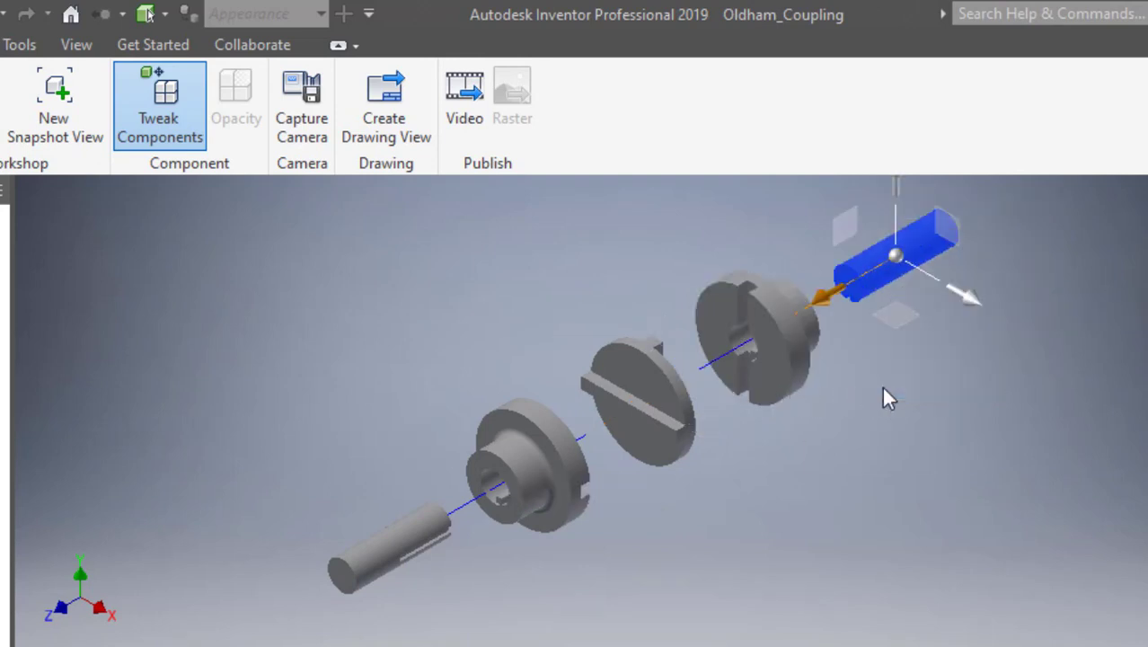
right_click(269, 300)
Pull the left flange's key -3.15 along world Z toward the middle disc.
left_click(369, 263)
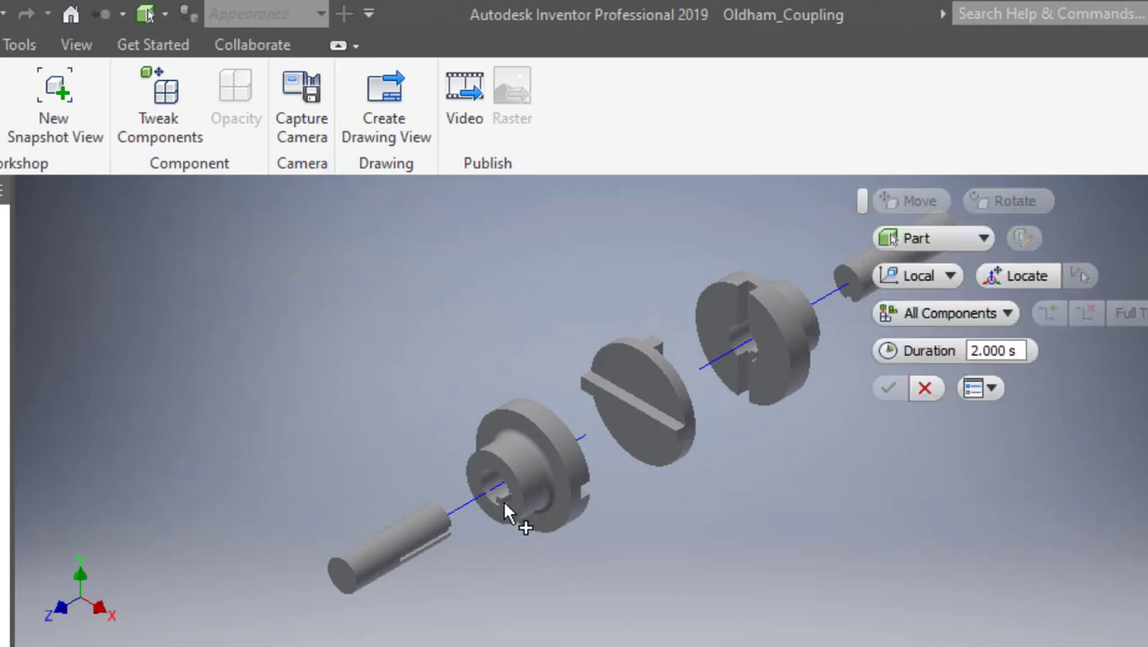
scroll(505, 512, "up", 3)
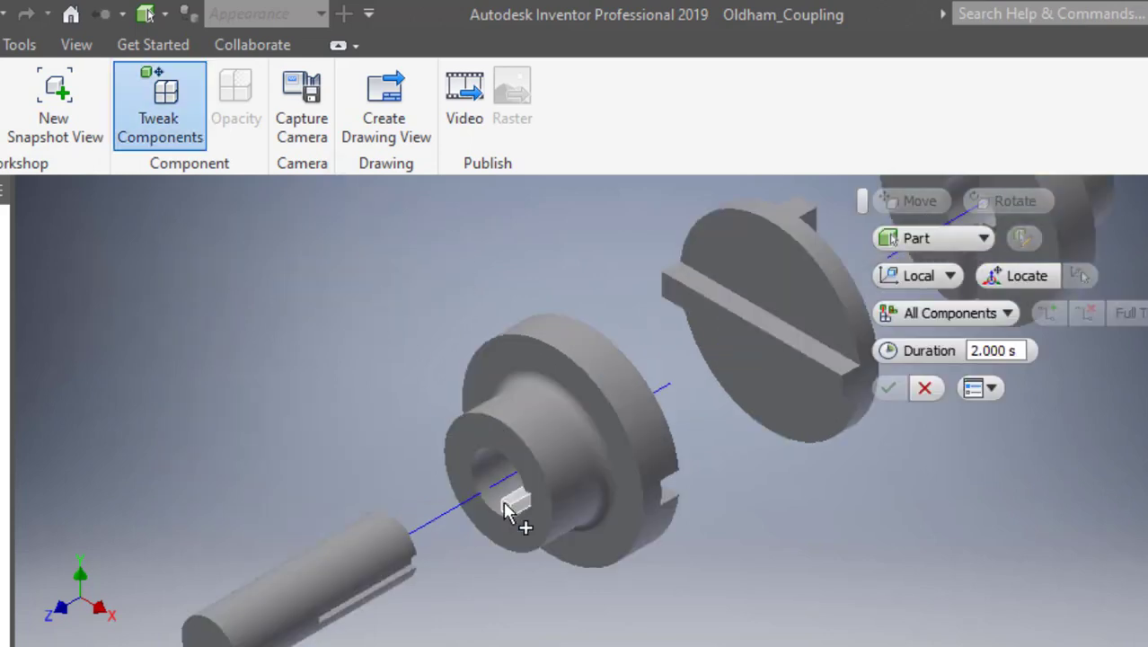
left_click(504, 509)
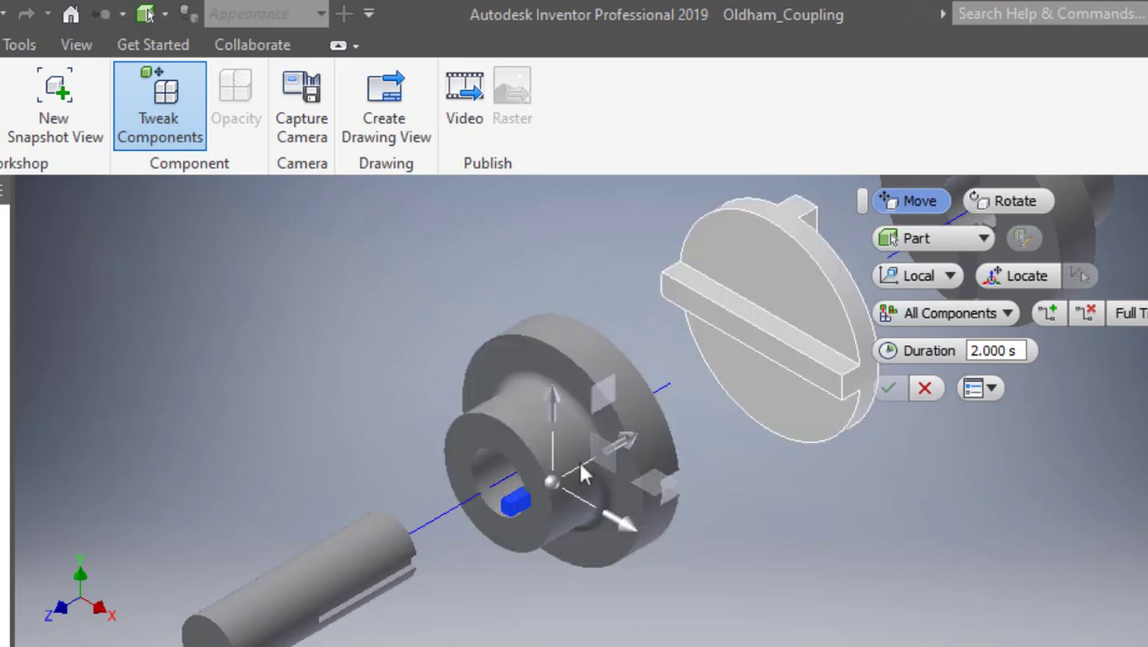
left_click(913, 283)
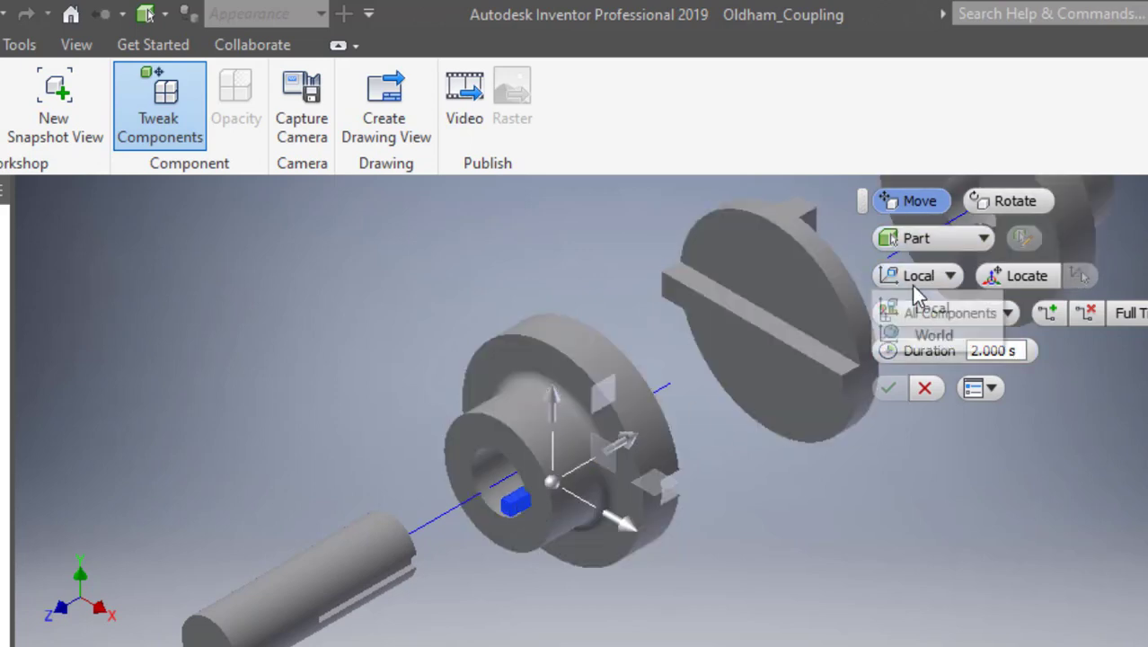
left_click(930, 329)
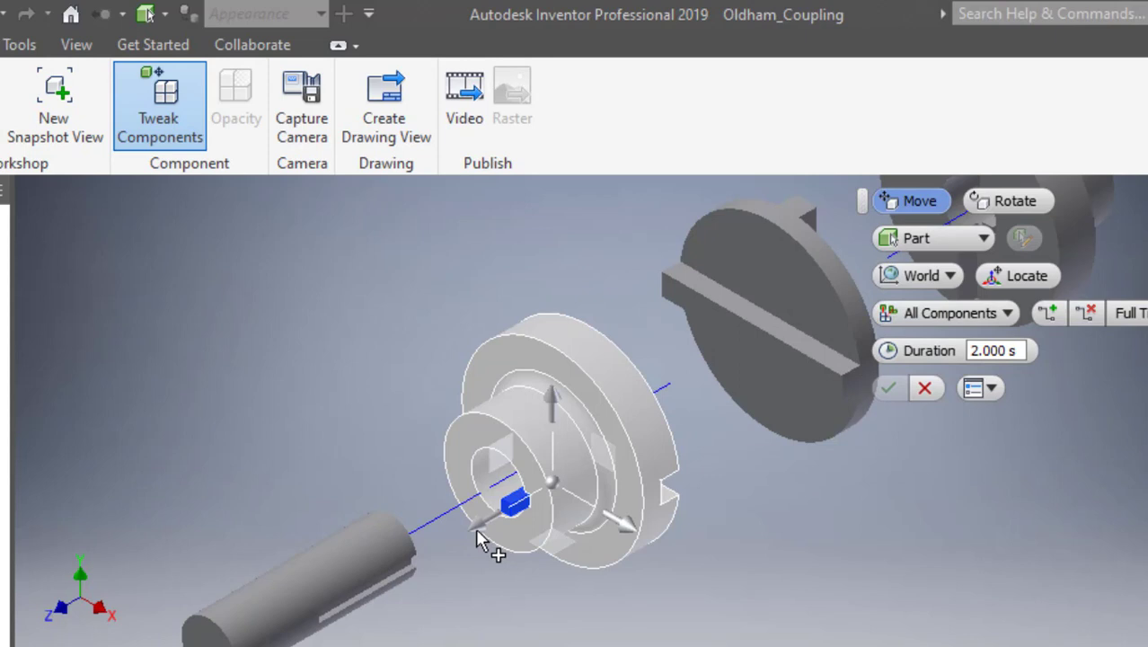
left_click(478, 531)
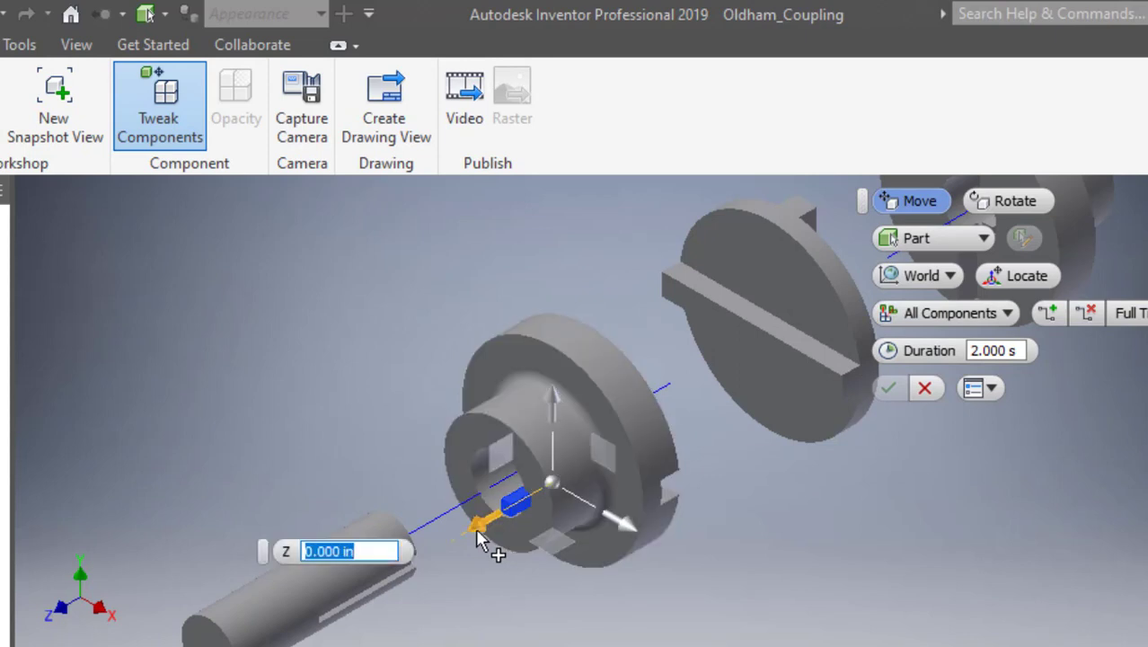
type("-3.15")
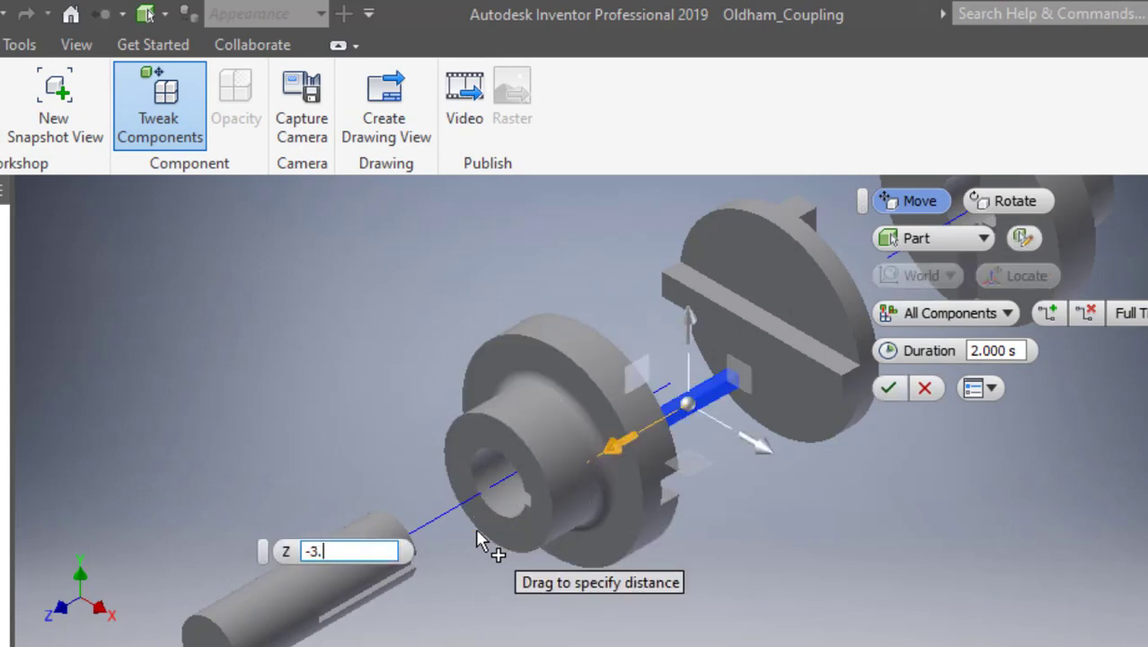
left_click(884, 389)
scroll(902, 445, "down", 3)
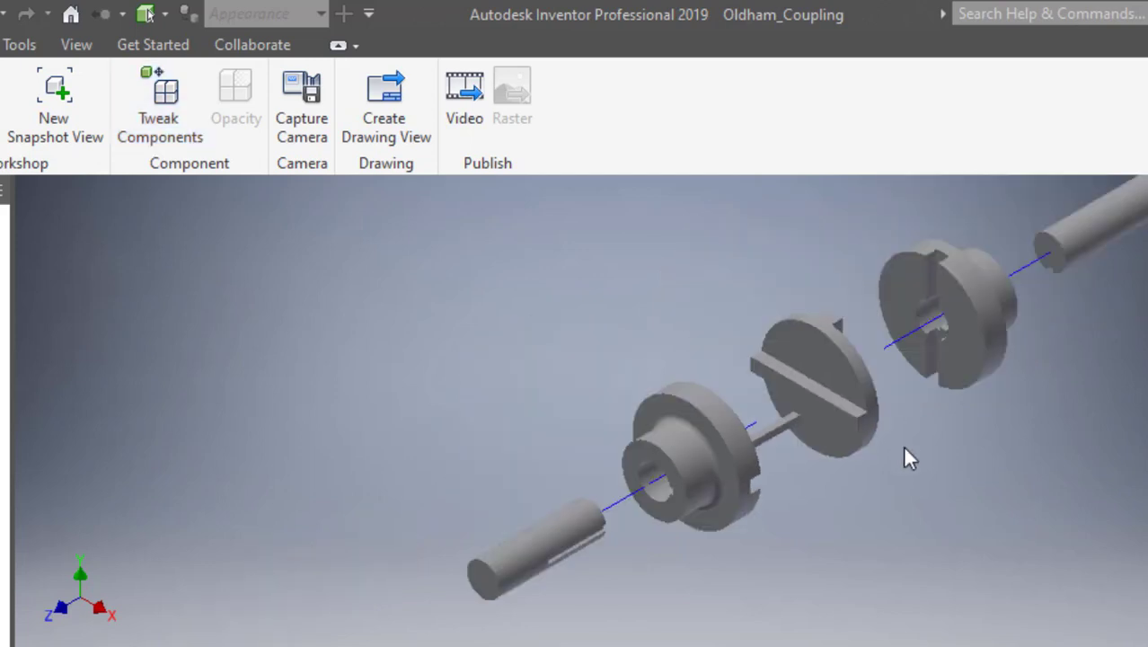
middle_click_drag(902, 444, 889, 451, "shift")
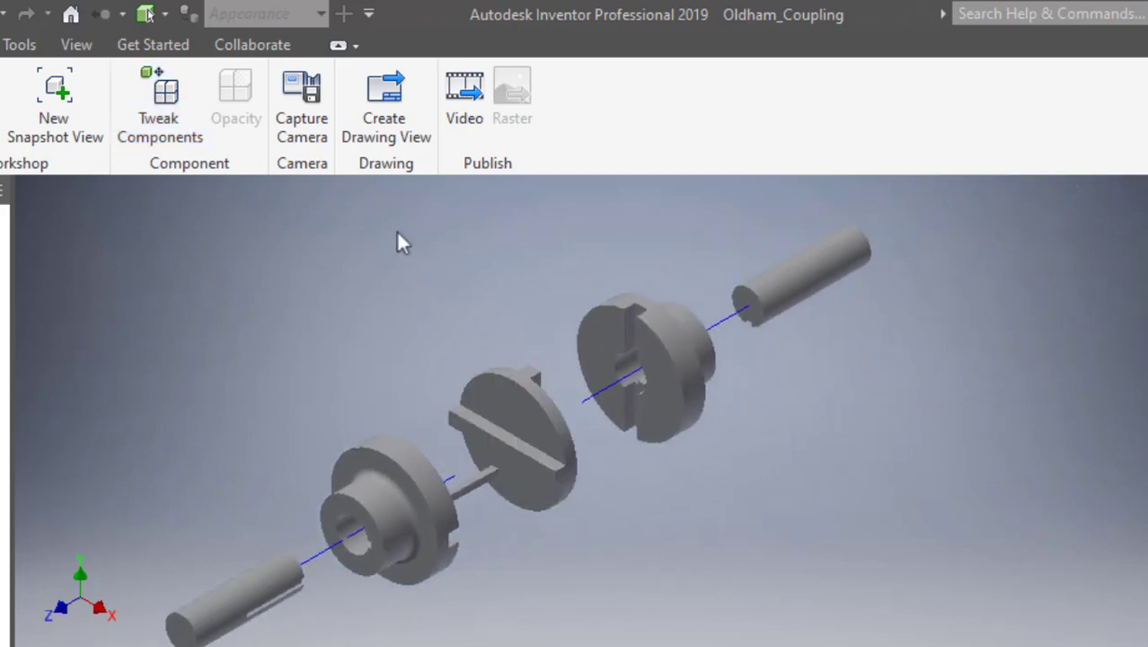
Pull the right flange's key 3.15 along world Z toward the middle disc.
left_click(161, 141)
left_click(639, 388)
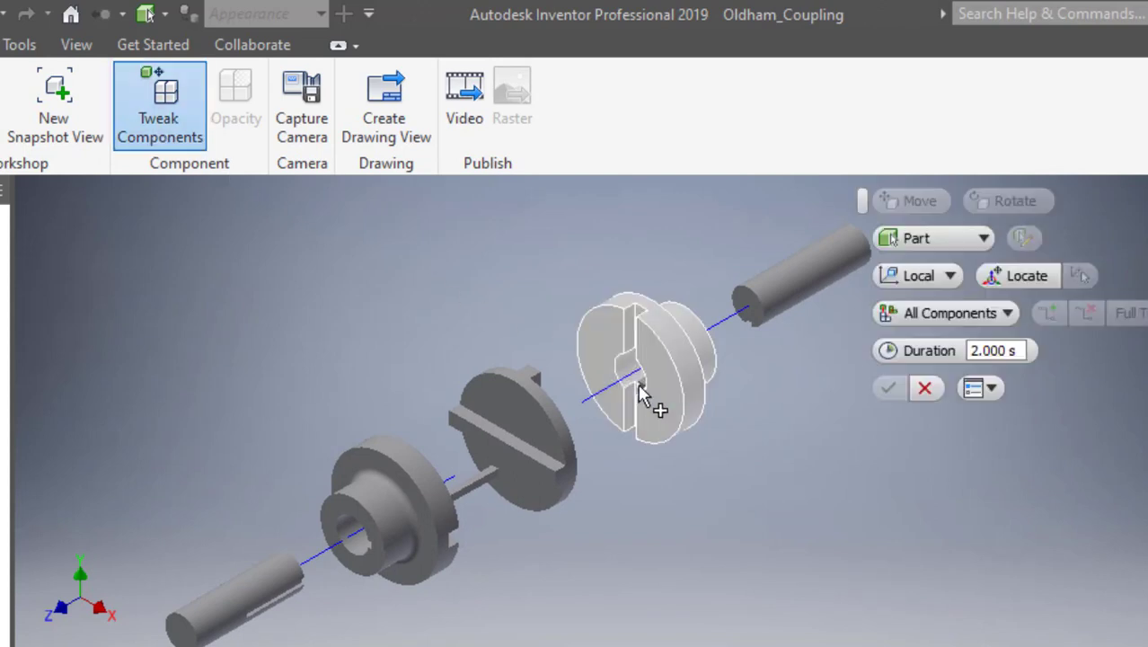
left_click(638, 389)
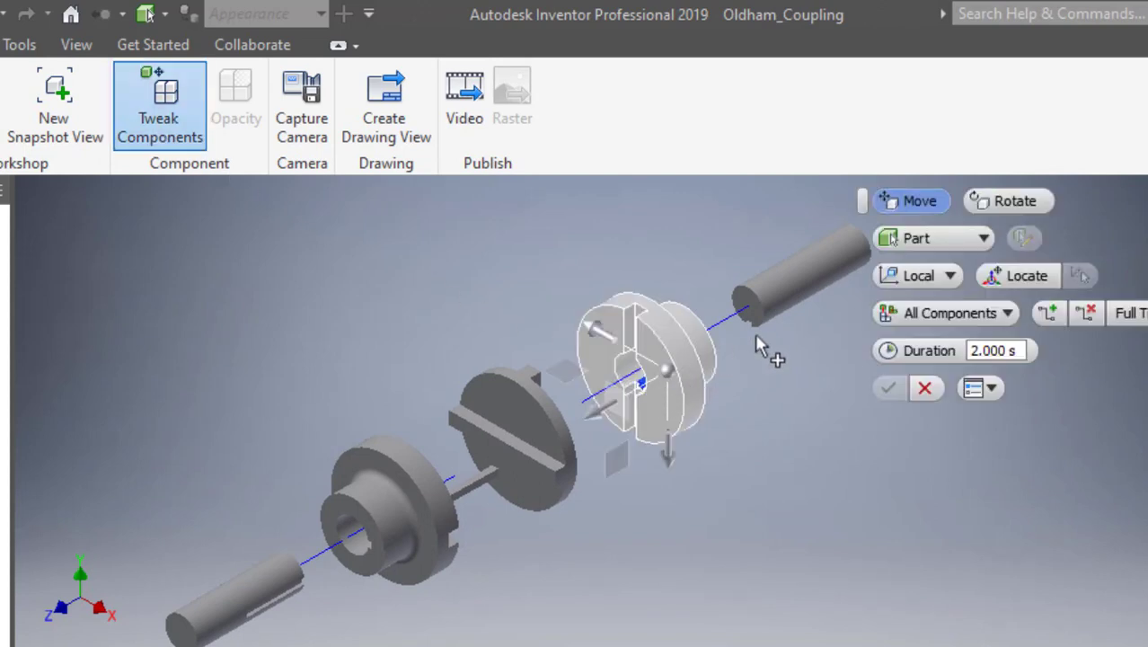
left_click(896, 283)
left_click(928, 334)
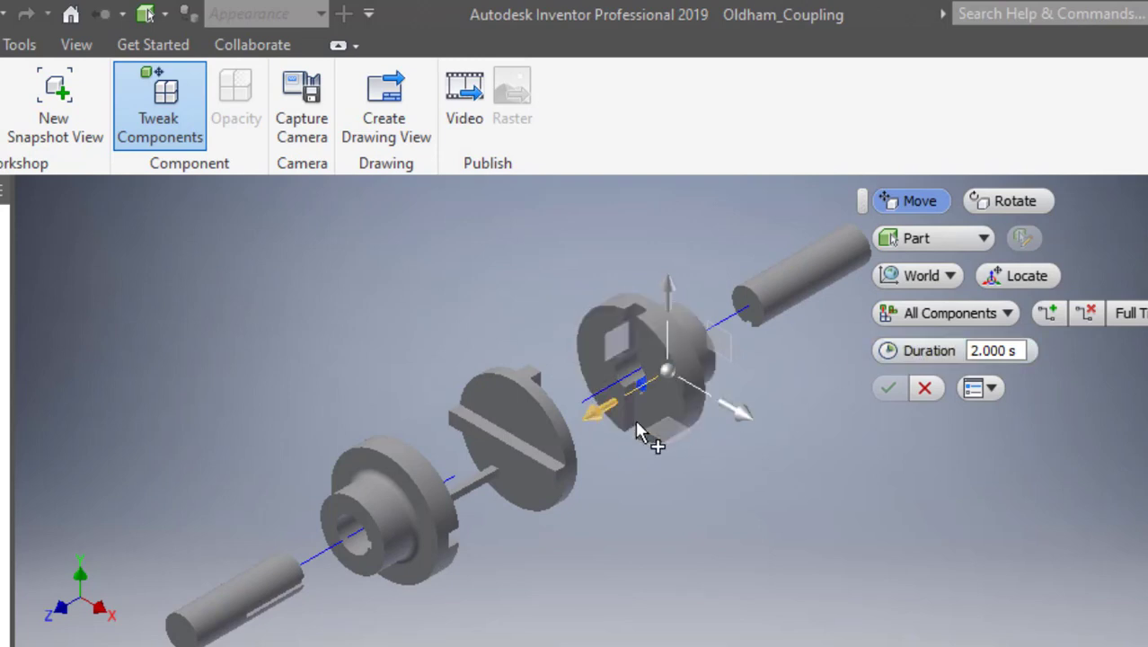
left_click(602, 422)
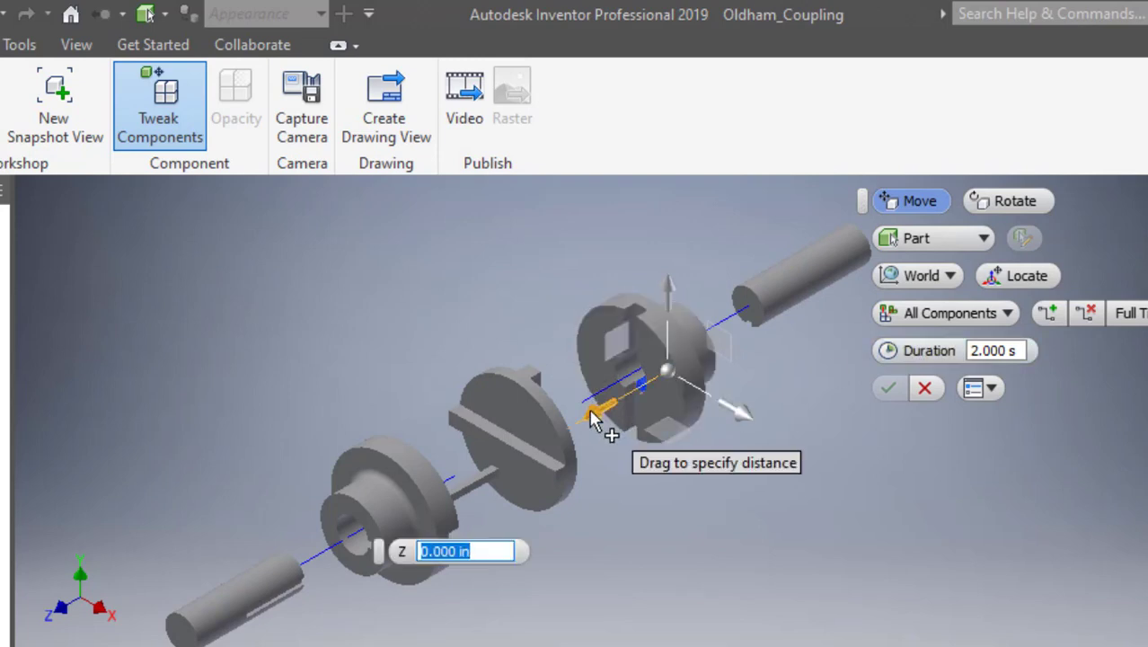
type("3.15")
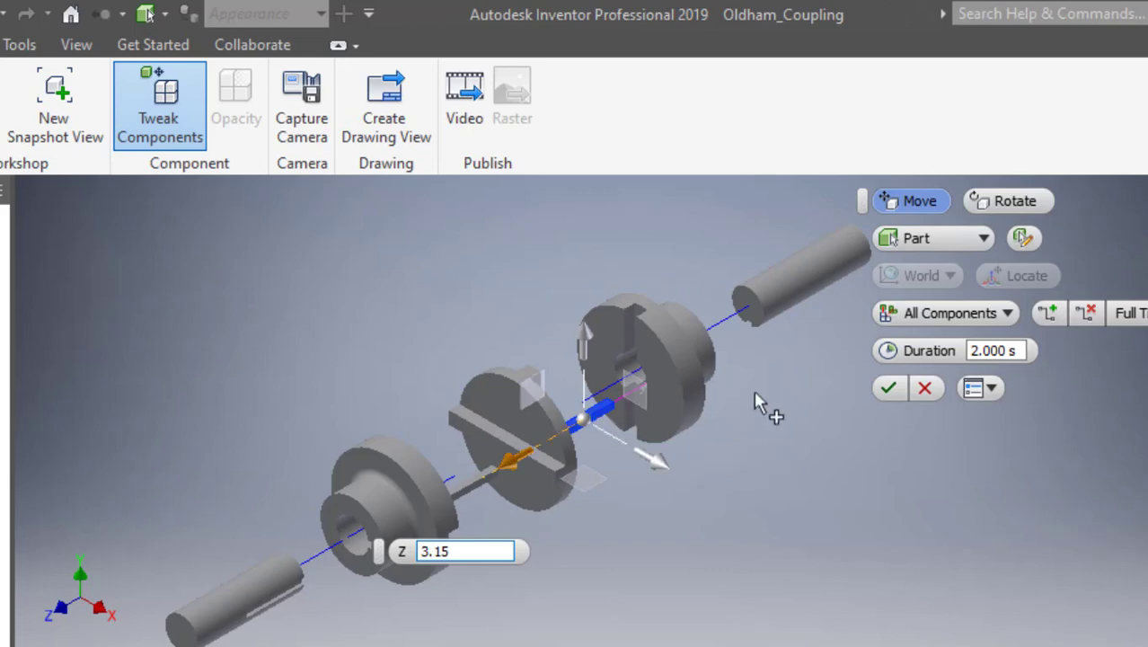
left_click(888, 387)
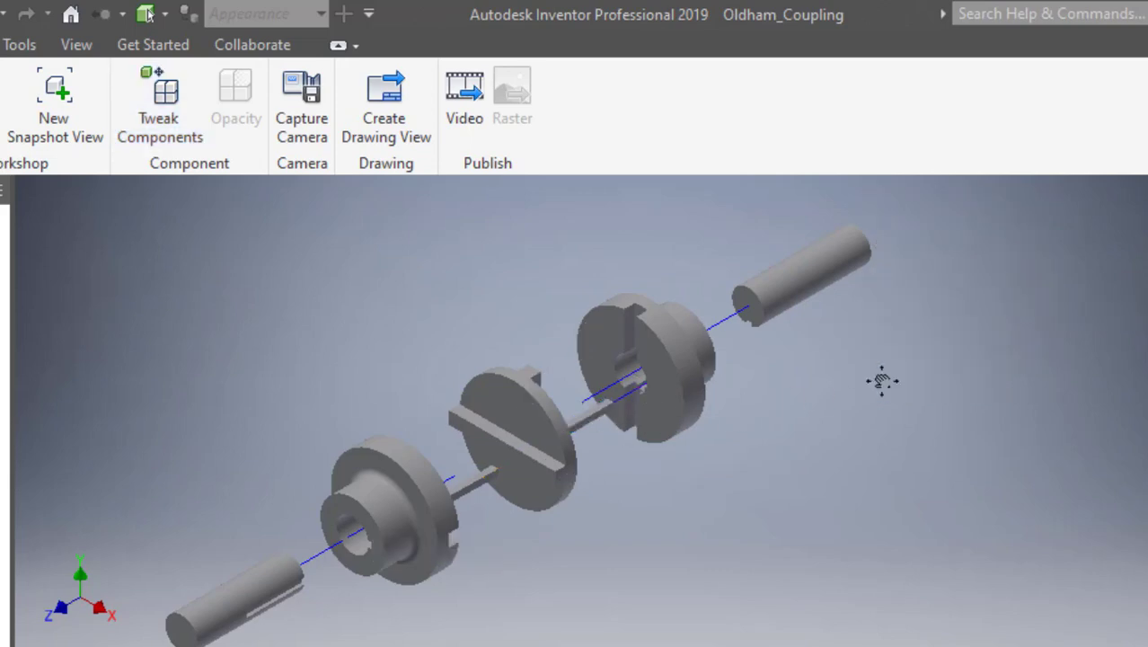
scroll(879, 381, "down", 2)
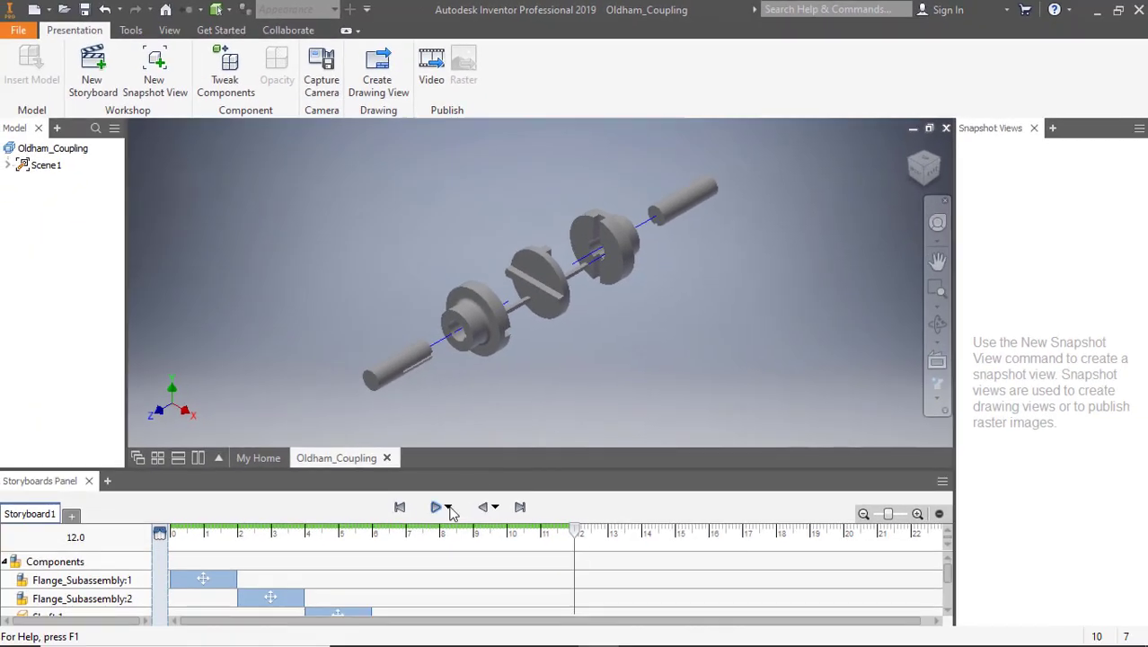
left_click(448, 507)
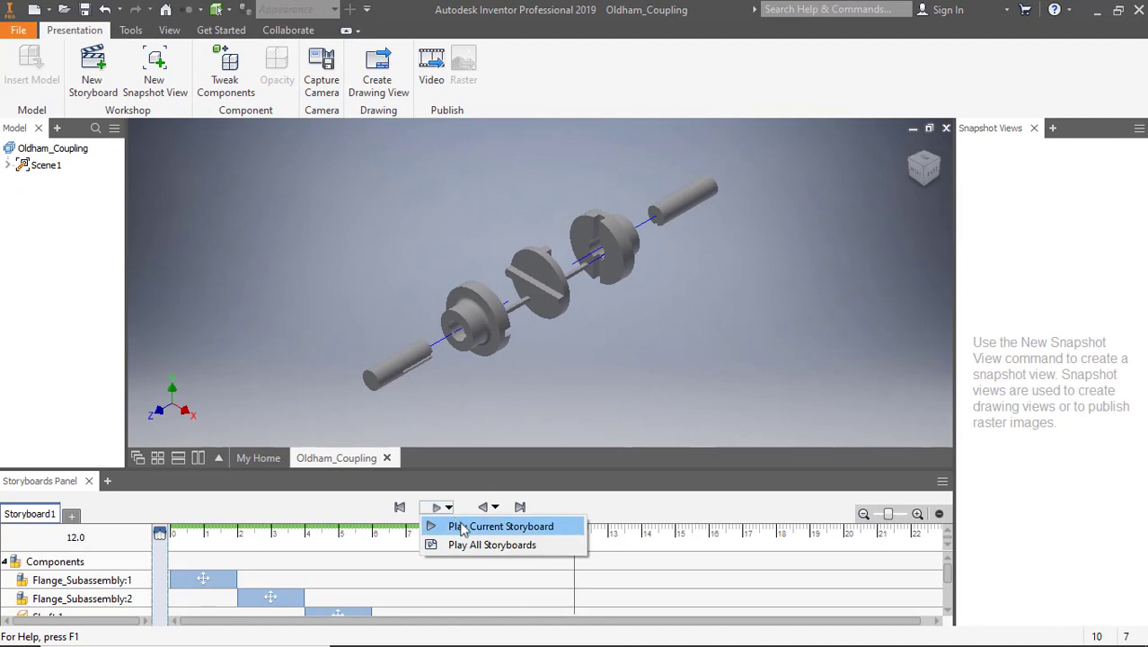
left_click(460, 527)
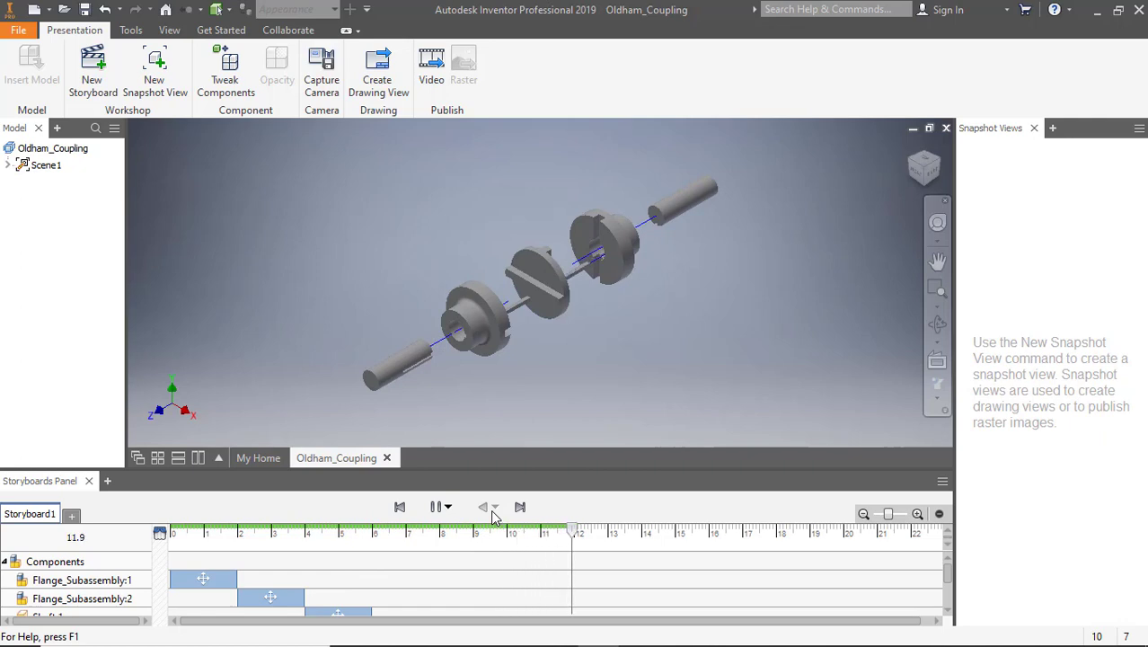
left_click(493, 508)
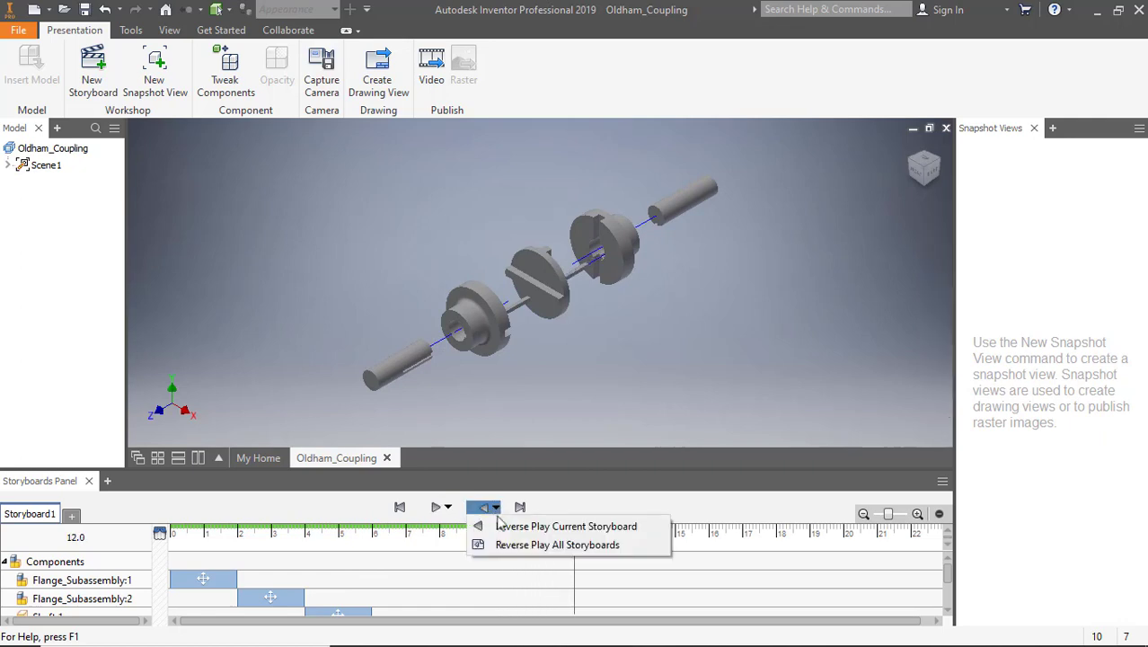
left_click(517, 526)
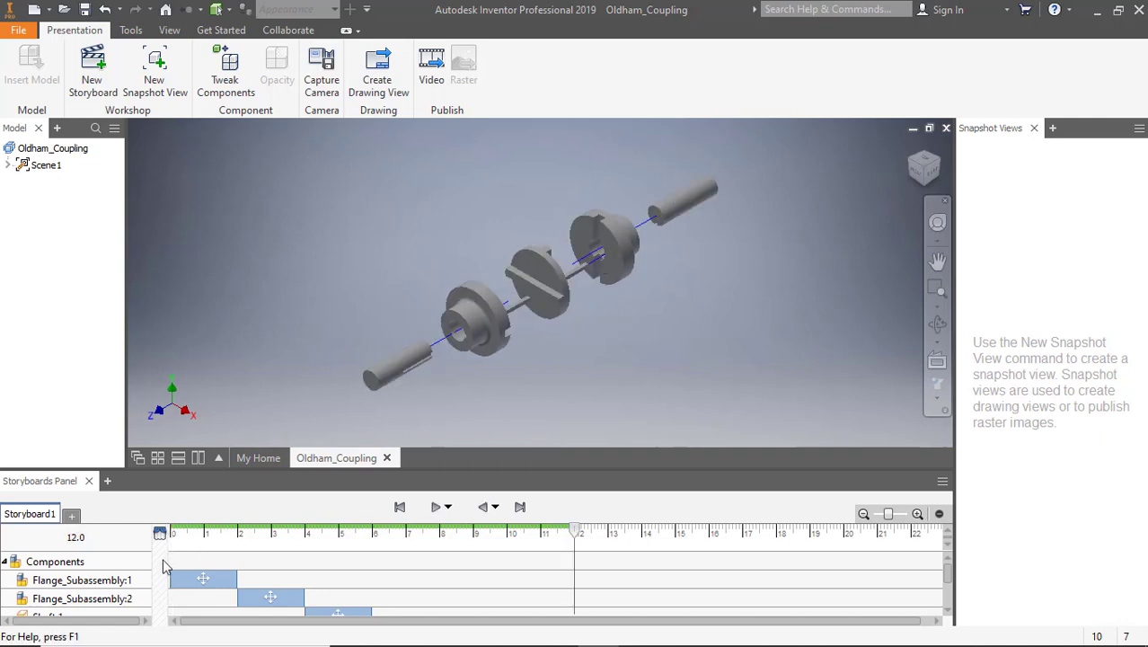
Rewind Storyboard1 to its assembled start and bring up the Publish to Video settings.
left_click(162, 558)
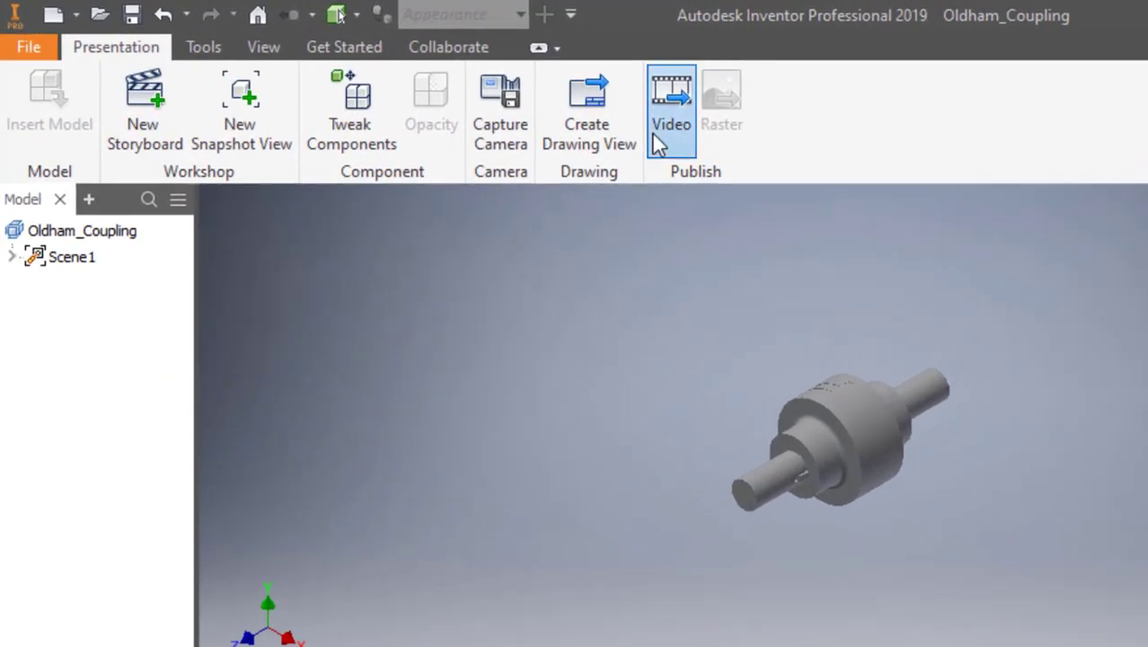
left_click(669, 116)
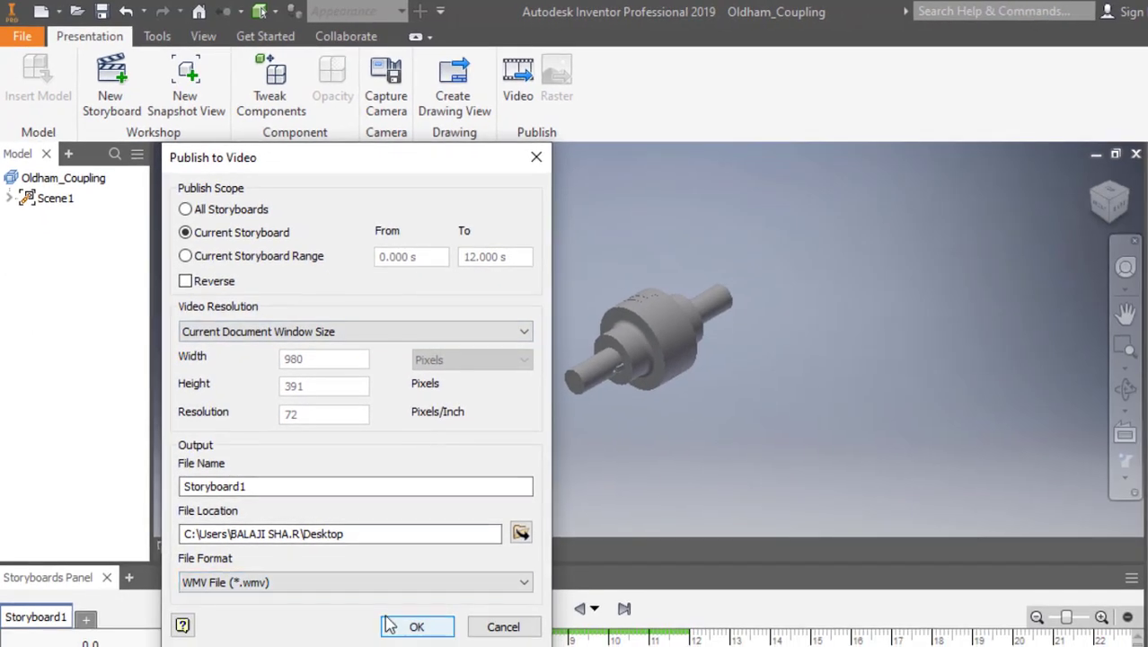
Export the current storyboard as Storyboard1.wmv on the Desktop and close the completion notice.
left_click(388, 626)
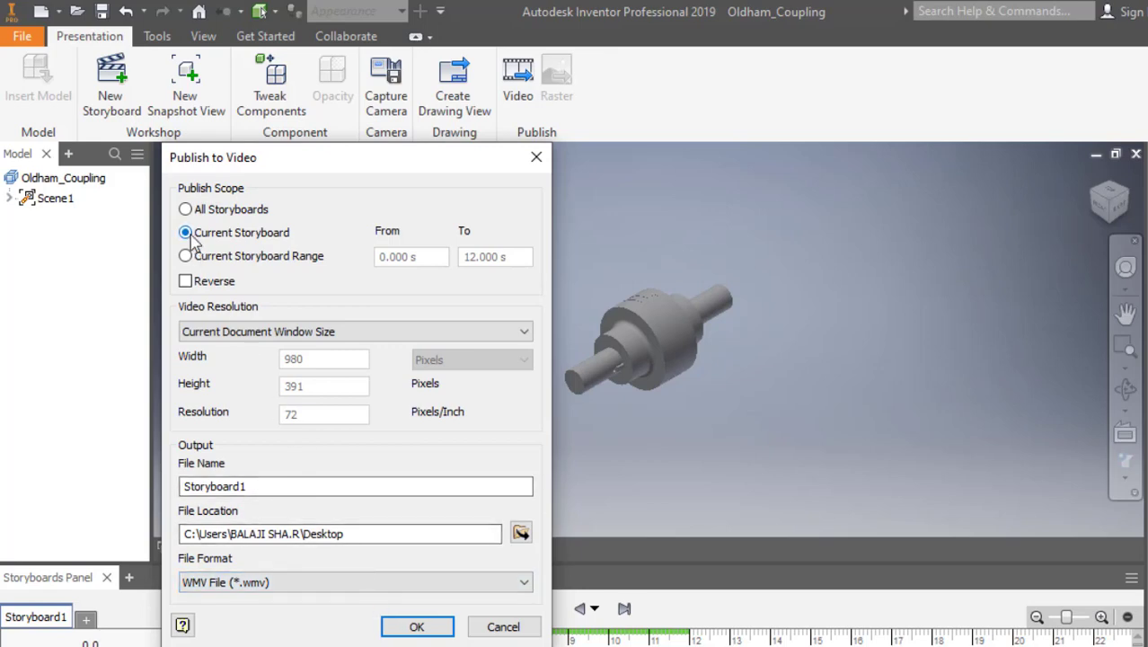
left_click(417, 629)
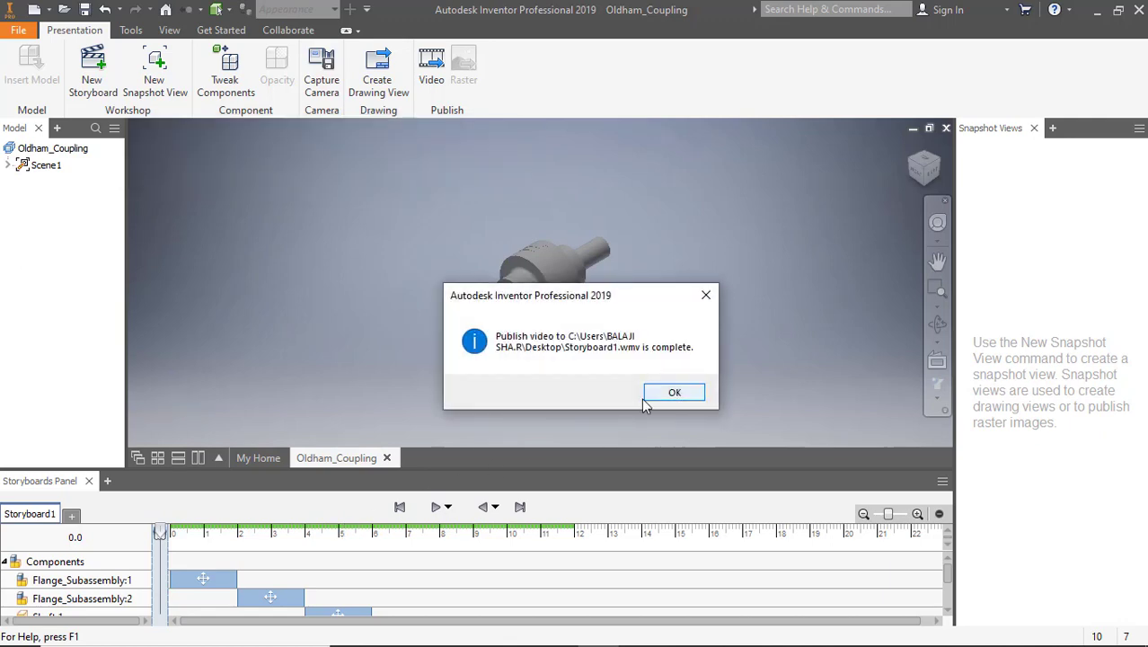
left_click(676, 395)
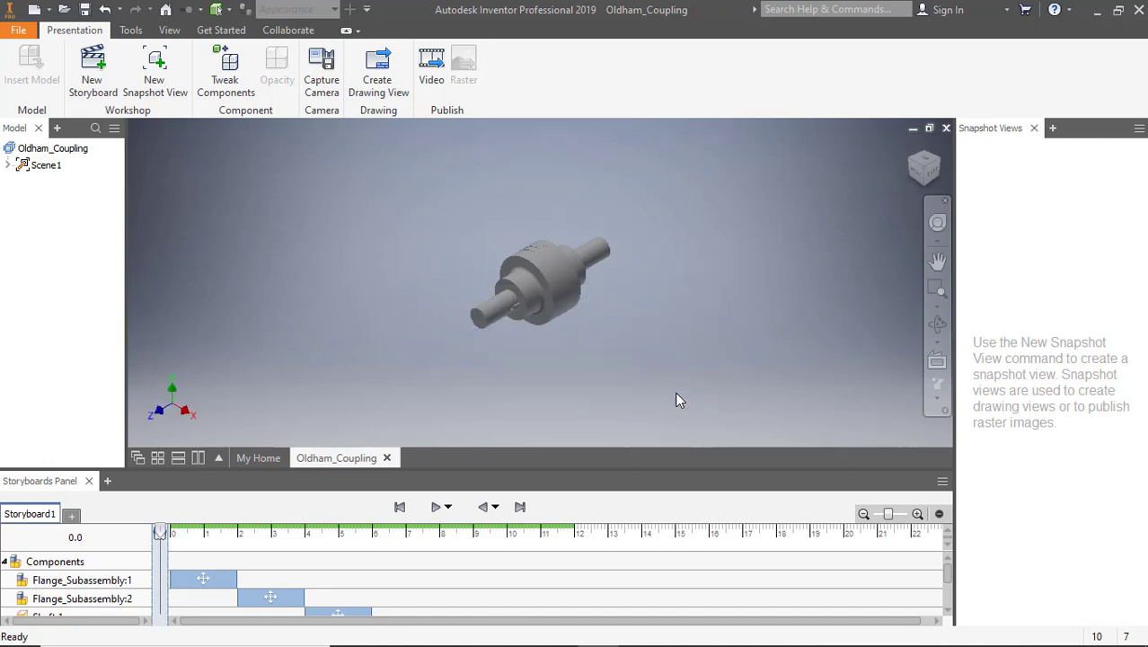
Move the storyboard playhead to 12 seconds to show the coupling fully exploded.
left_click(577, 532)
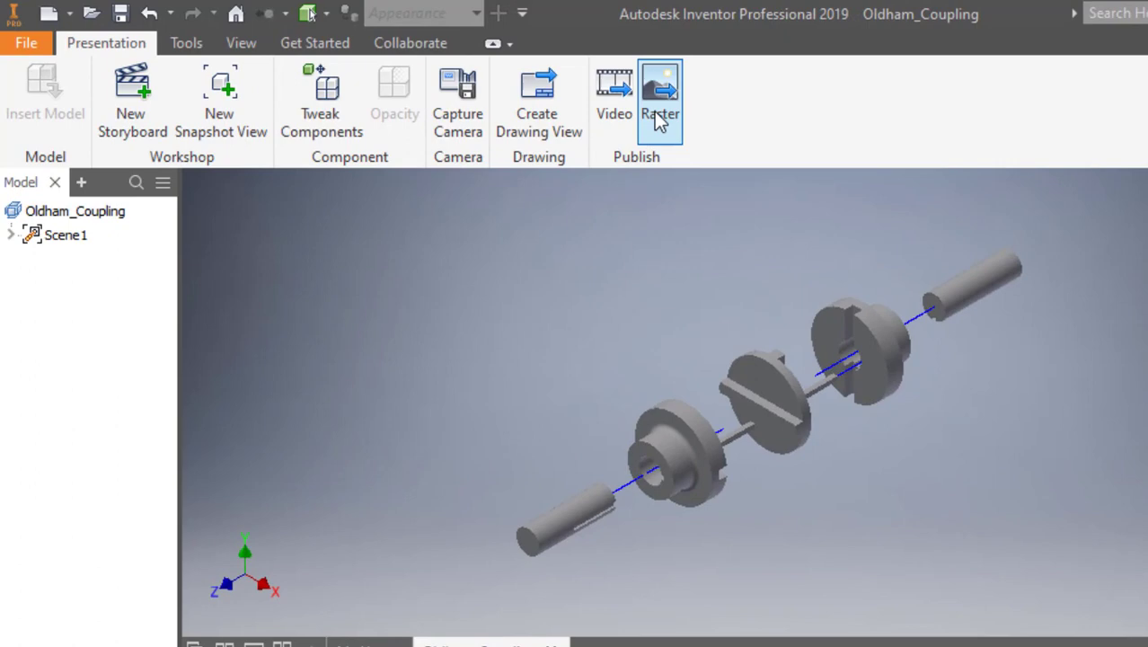
Publish snapshot View1 as a PNG raster image to the Desktop using Selected Views.
left_click(660, 122)
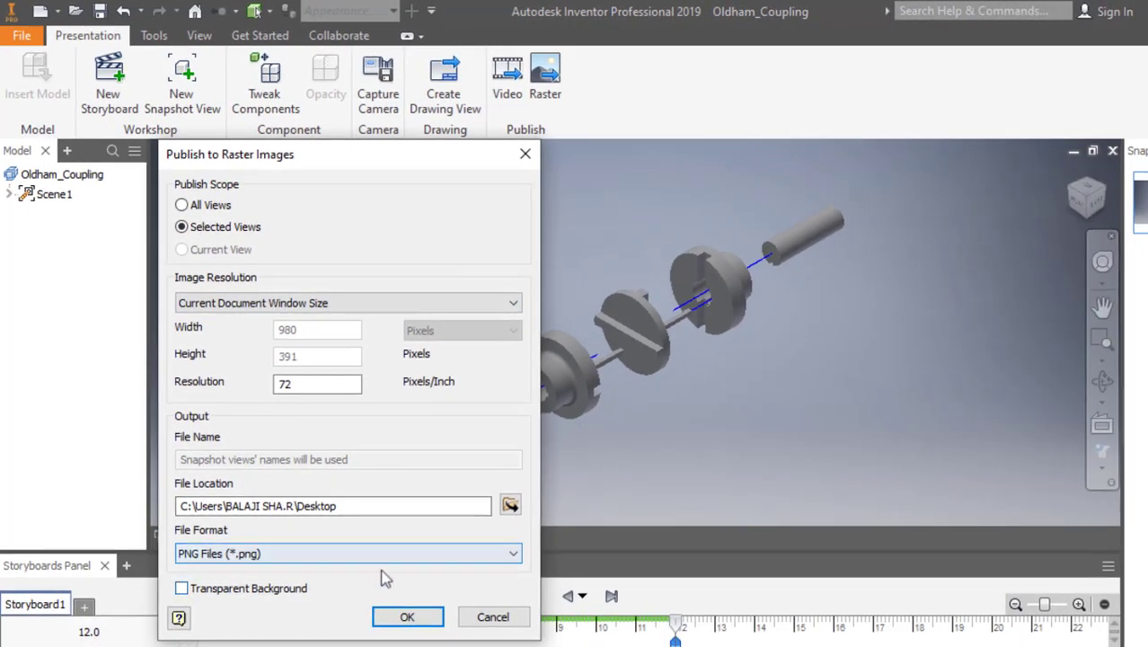
left_click(404, 616)
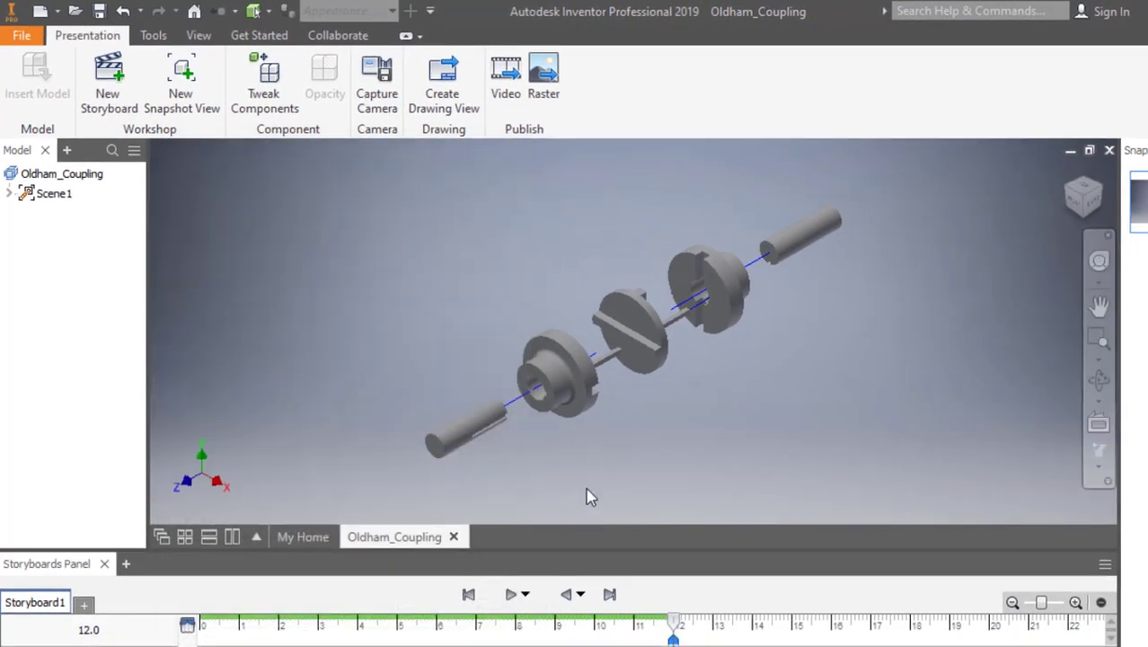